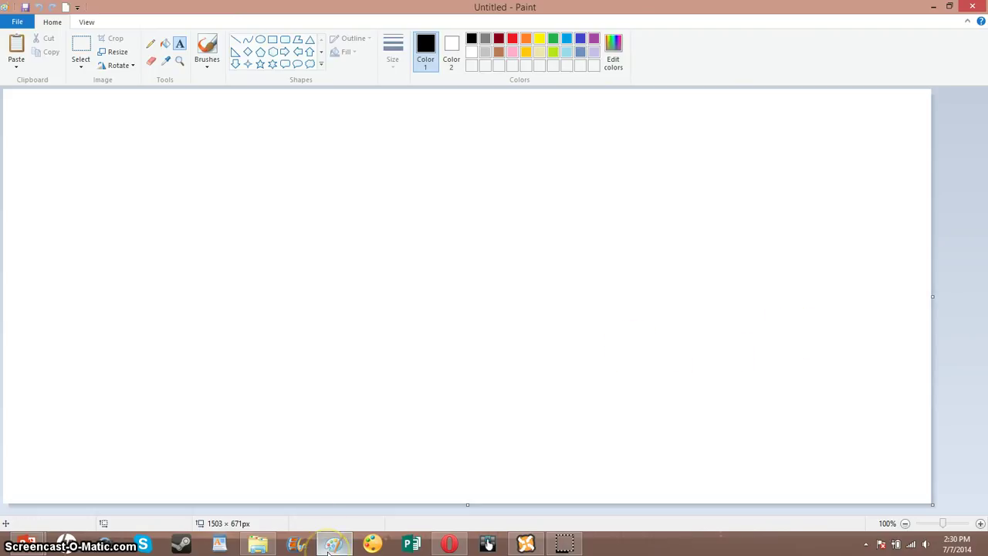
- Open the image mapoftheusa (2).jpg from the Downloads folder in Paint
mouse_move(328, 551)
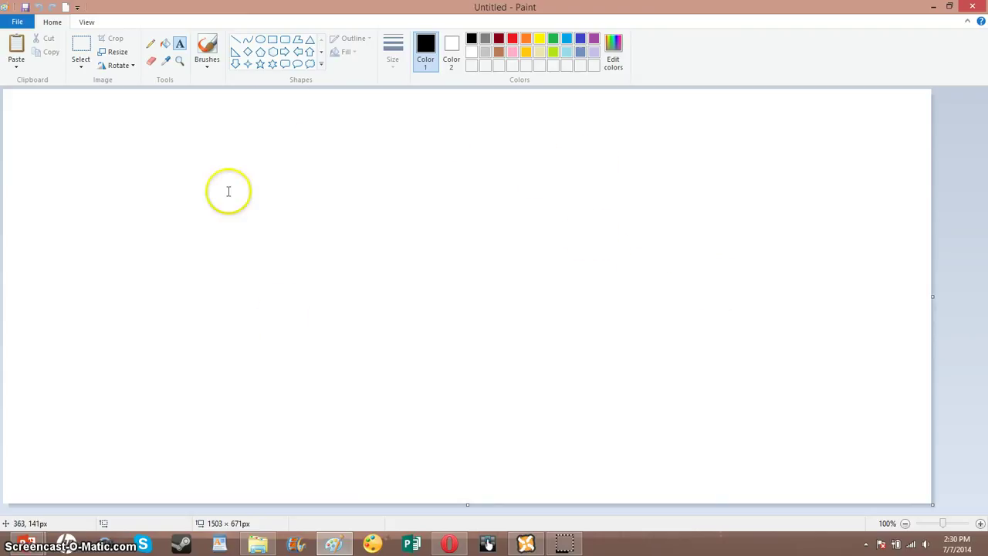
left_click(257, 544)
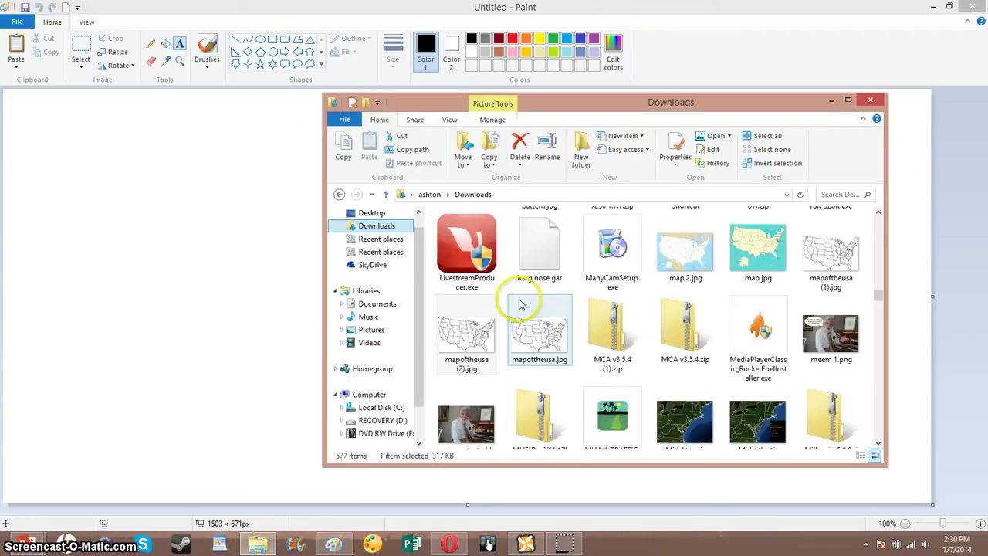
left_click(491, 332)
left_click_drag(491, 332, 260, 353)
left_click(312, 128)
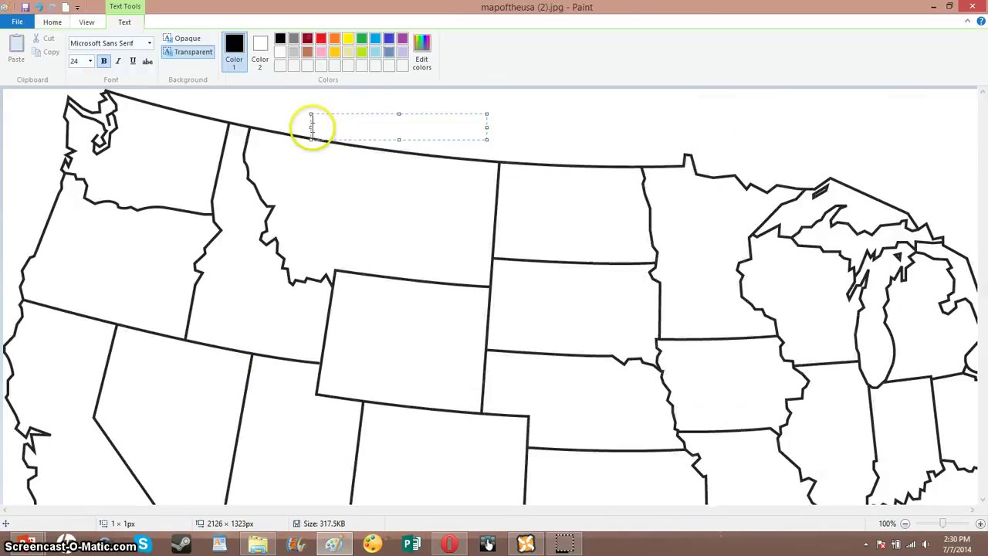
left_click(544, 127)
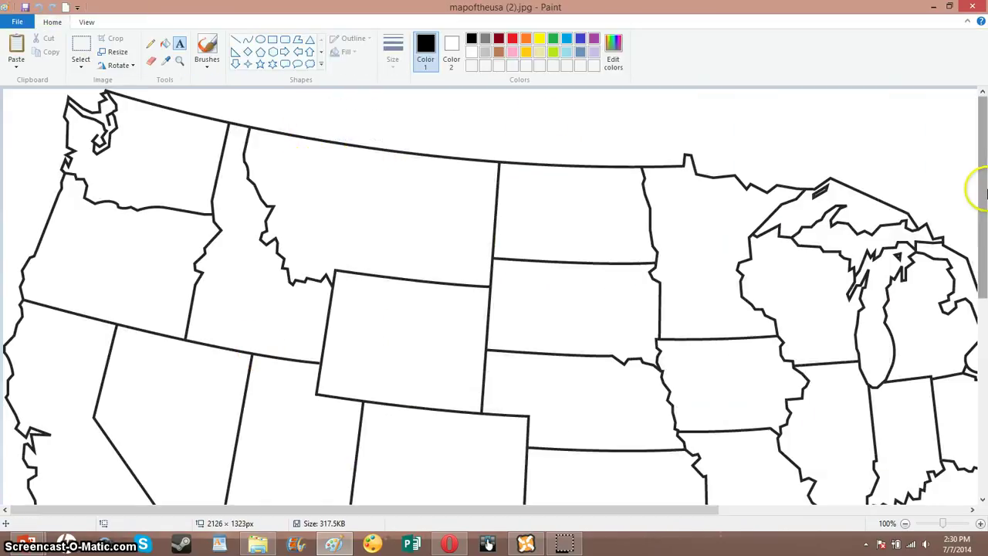
- Fit the whole US map in view and choose the Pencil with light turquoise as Color 1
left_click_drag(971, 194, 971, 426)
left_click_drag(547, 509, 882, 432)
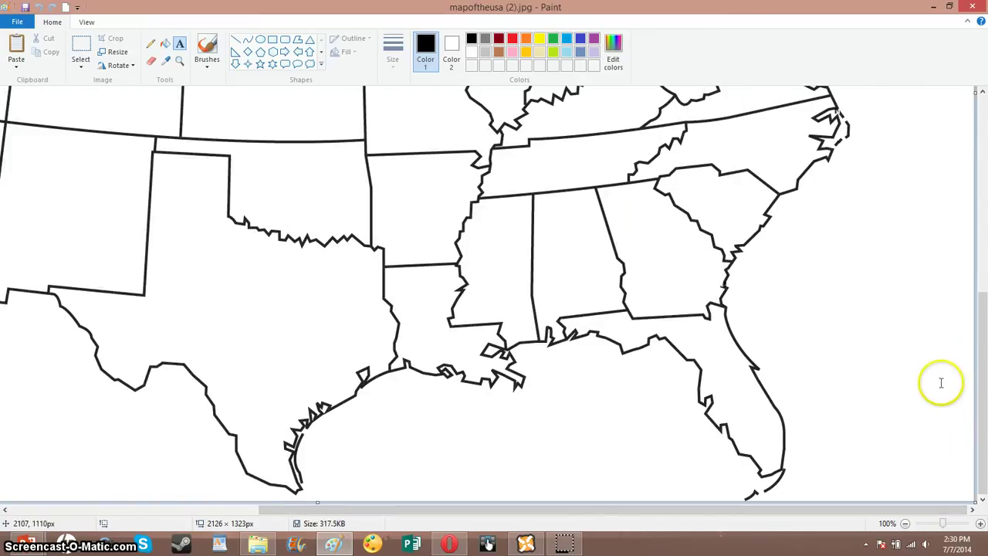
left_click_drag(977, 289, 977, 193)
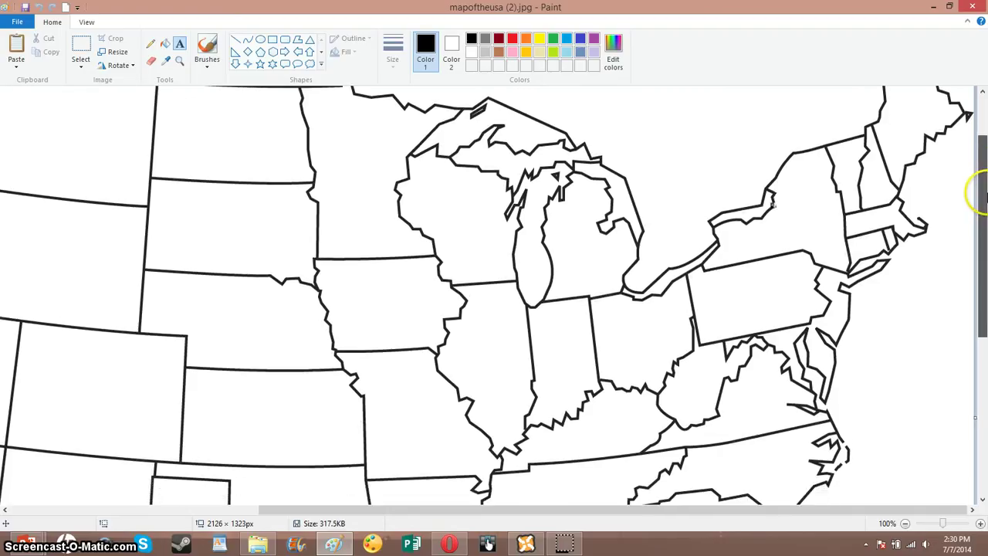
left_click(945, 525)
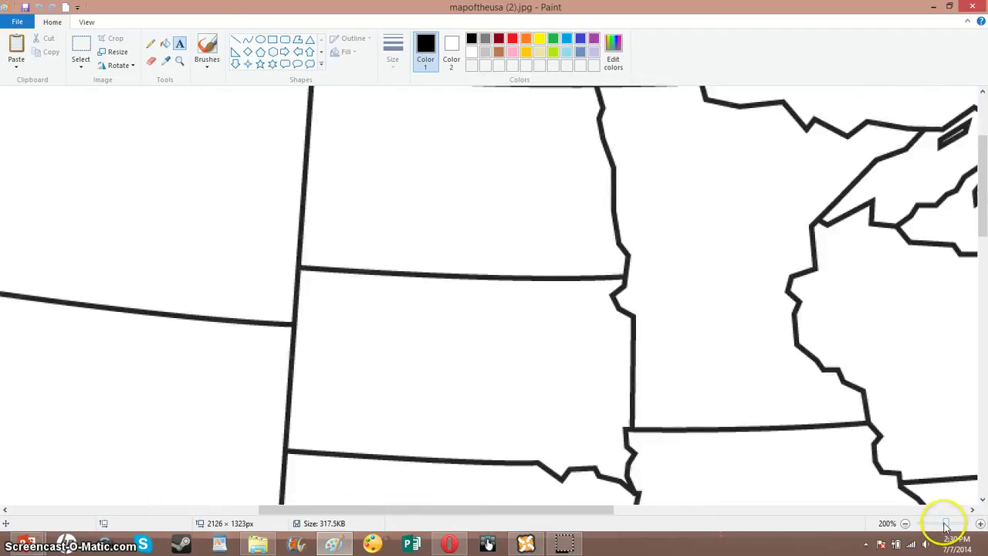
left_click(941, 525)
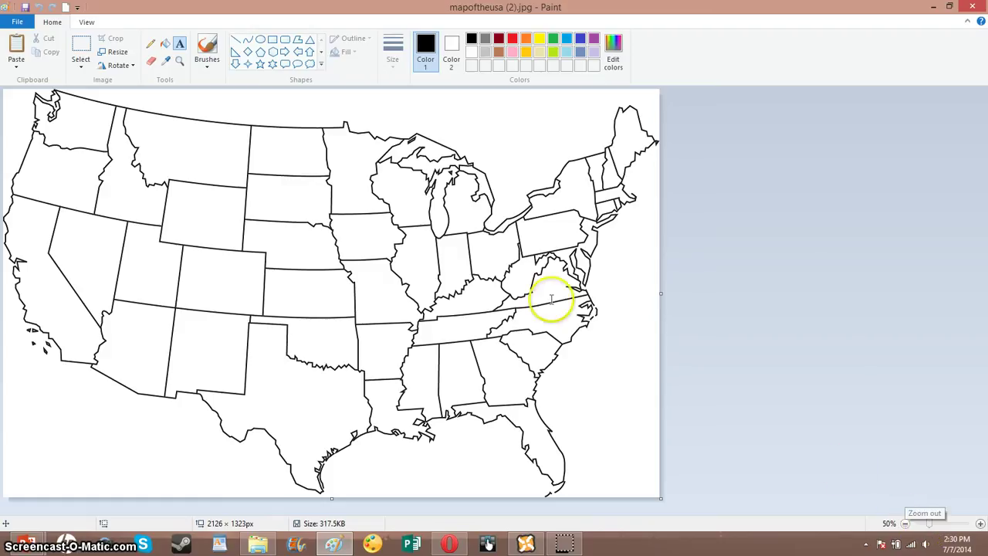
left_click(151, 43)
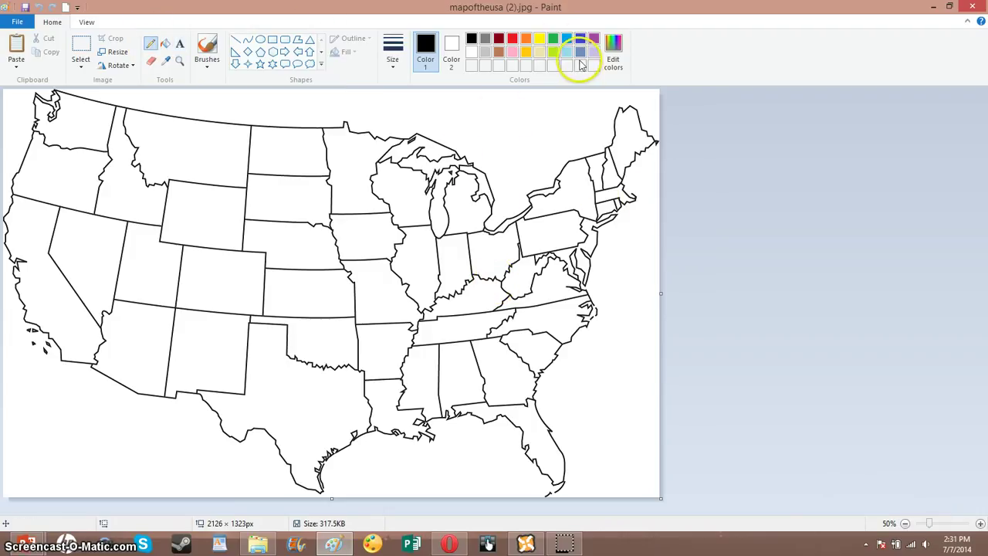
left_click(566, 52)
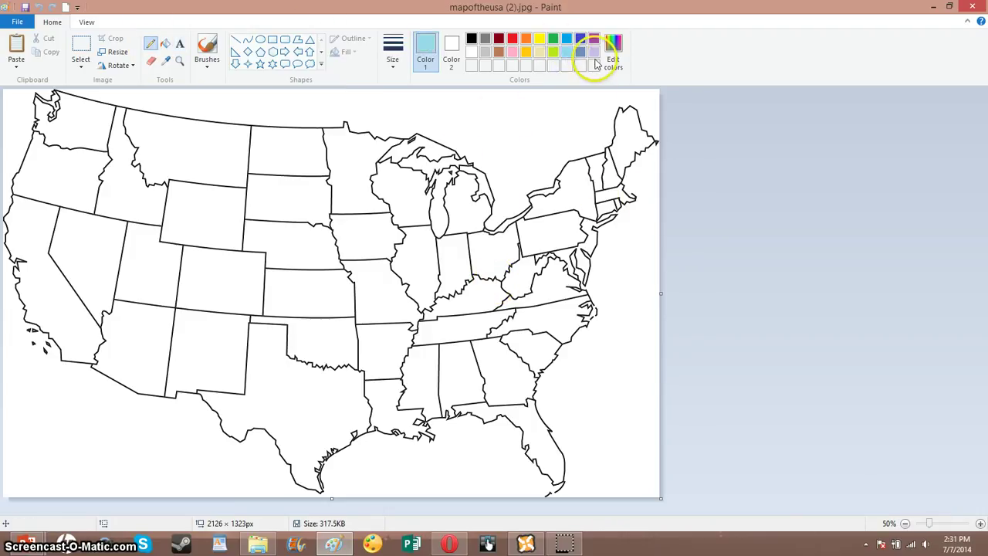
left_click(613, 53)
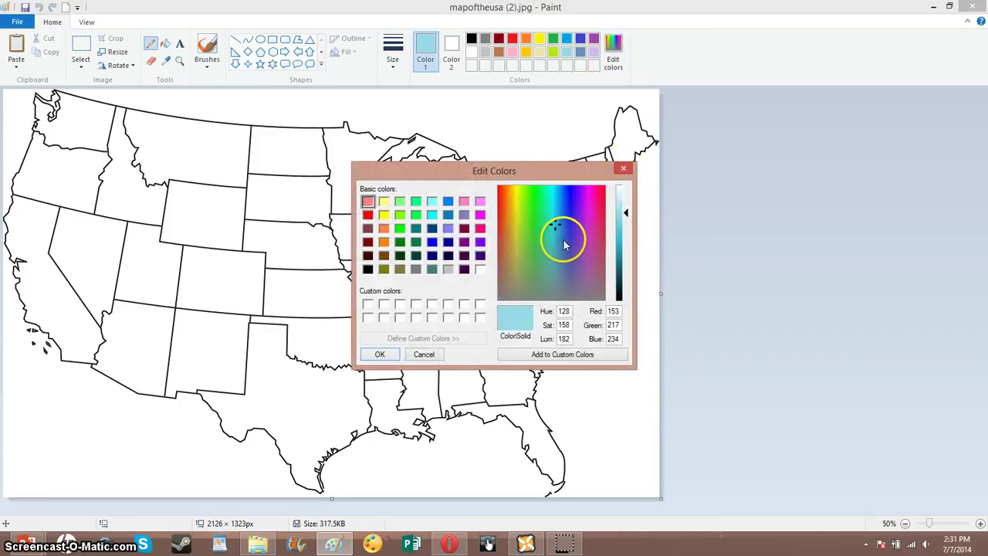
left_click(553, 198)
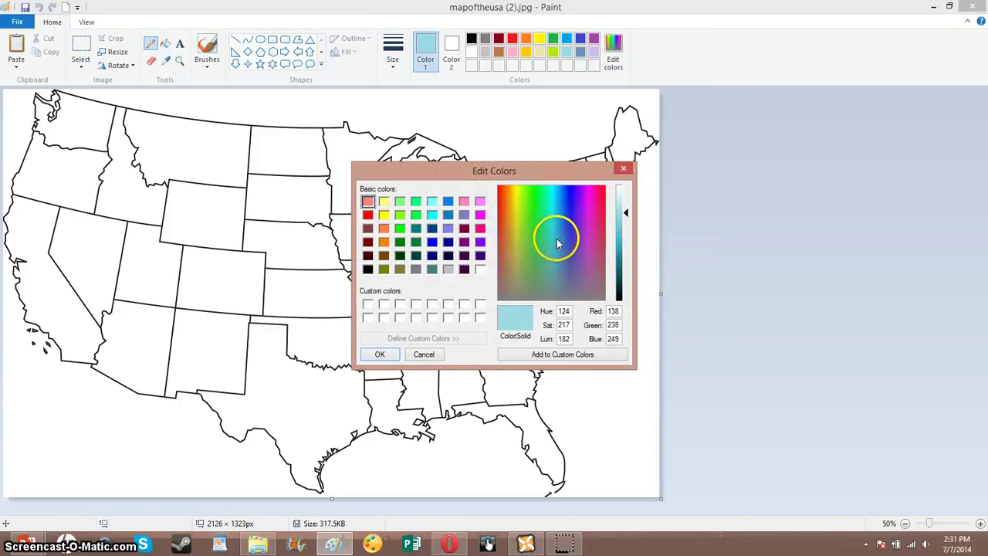
left_click(624, 169)
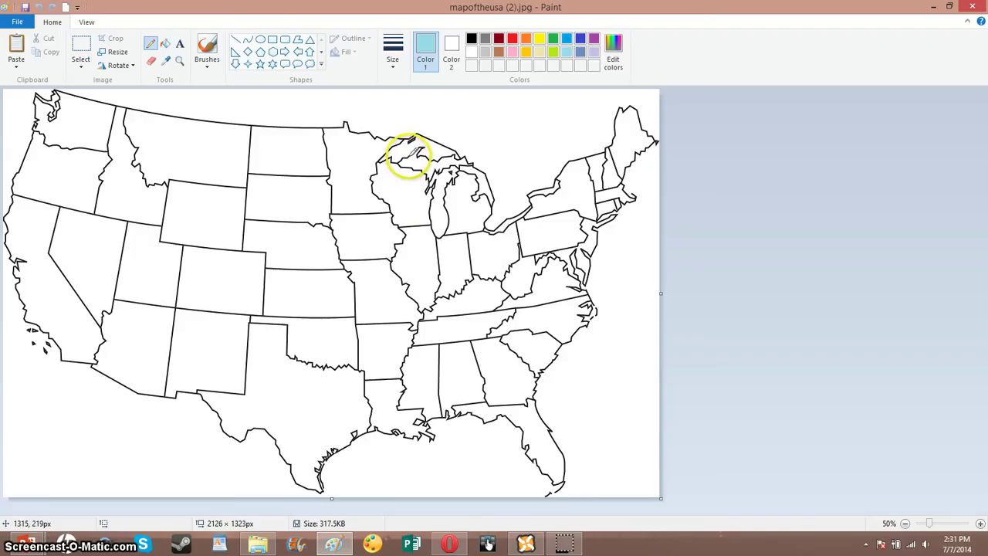
- Draw a freehand light turquoise boundary from Upper Michigan through Wisconsin, Iowa, Kansas and Oklahoma to the Texas coast, undoing a misplaced first attempt
mouse_move(410, 161)
left_mouse_down()
mouse_move(319, 252)
mouse_move(279, 312)
mouse_move(285, 399)
mouse_move(325, 449)
left_mouse_up()
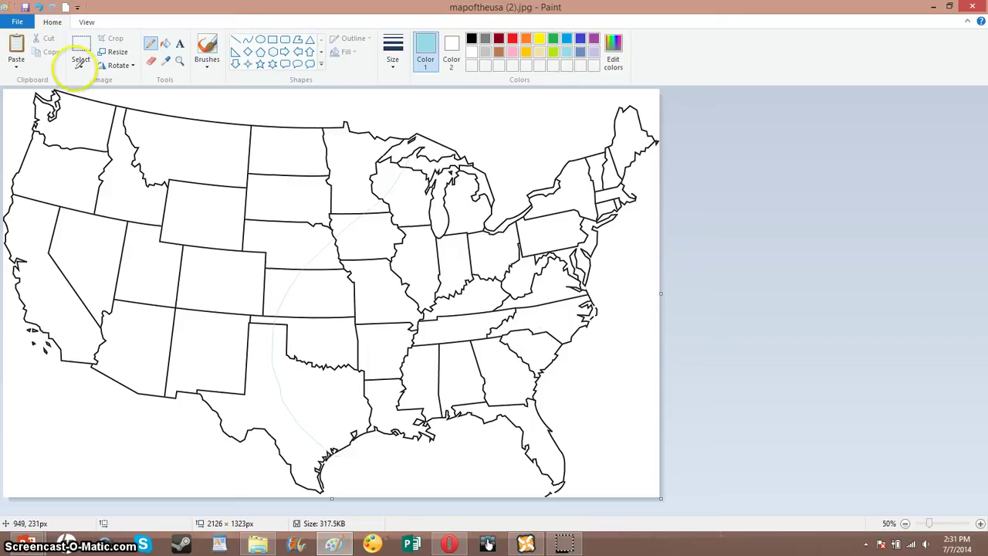
left_click(38, 7)
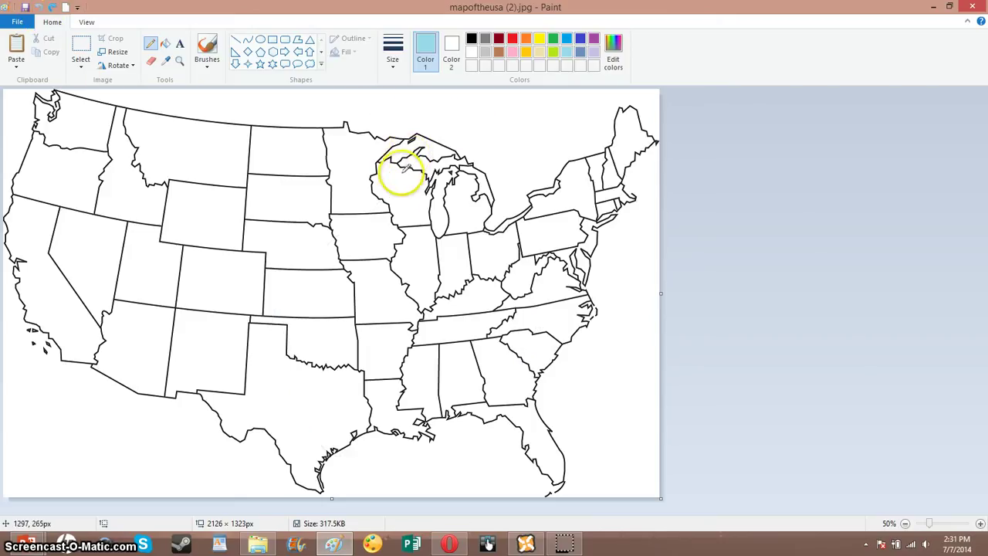
mouse_move(404, 168)
left_mouse_down()
mouse_move(342, 253)
mouse_move(303, 338)
mouse_move(310, 398)
mouse_move(320, 422)
mouse_move(351, 436)
left_mouse_up()
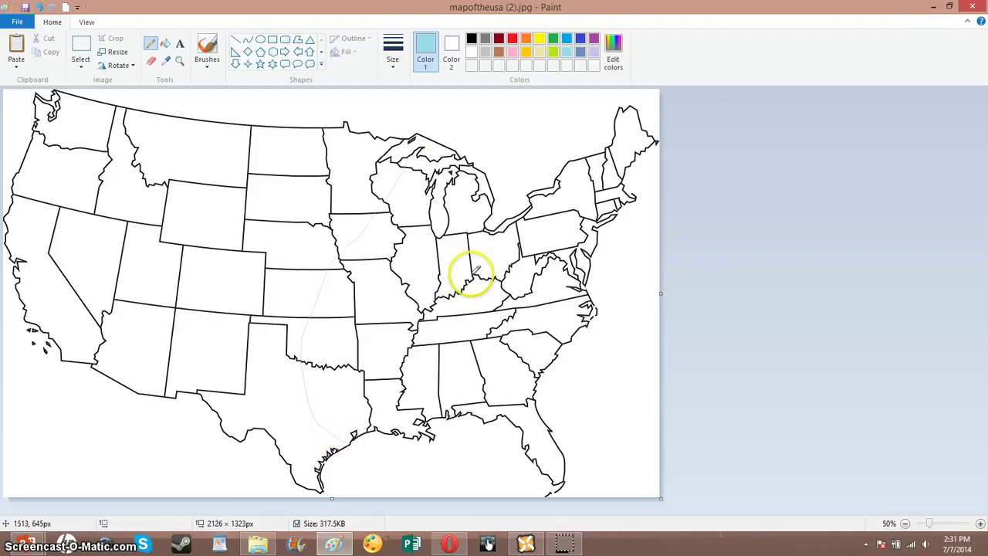
- Fill Missouri and the parts of Iowa, Kansas, Oklahoma and Texas east of the boundary line with light turquoise
left_click(165, 44)
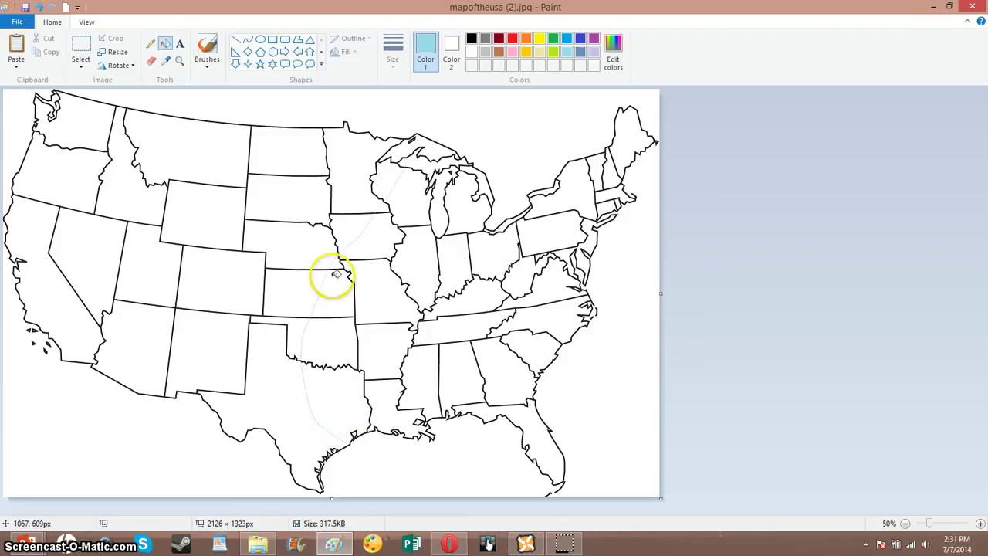
left_click(152, 47)
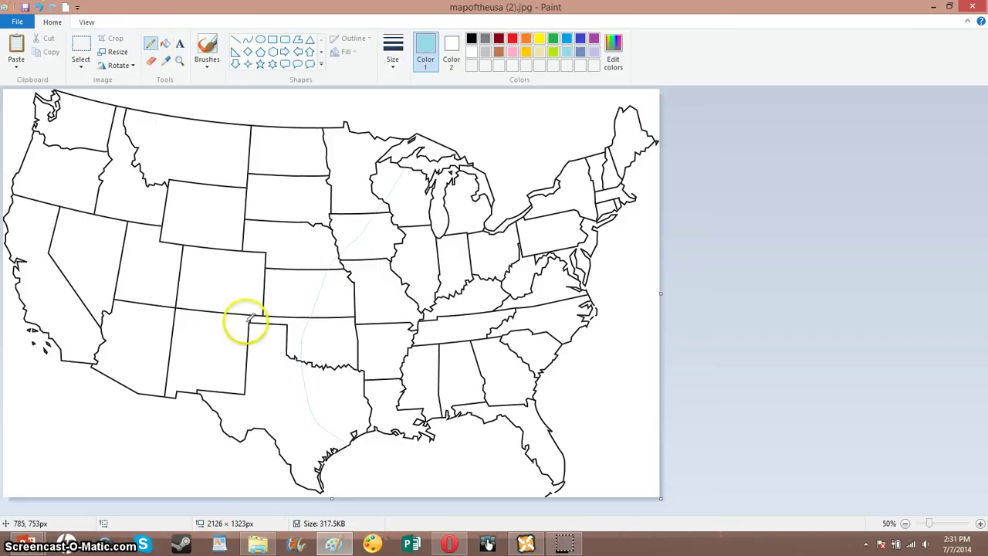
left_click(166, 44)
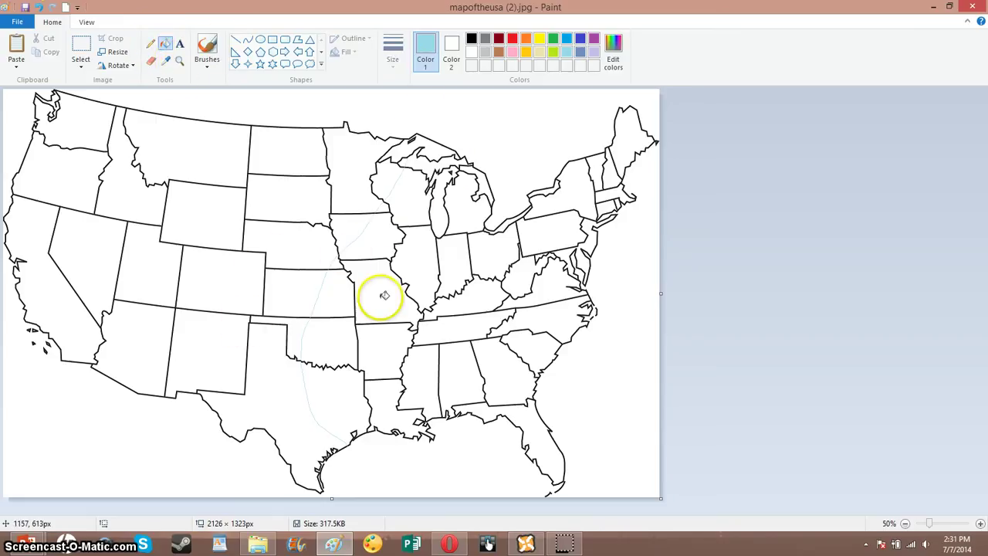
left_click(381, 233)
left_click(360, 286)
left_click(335, 273)
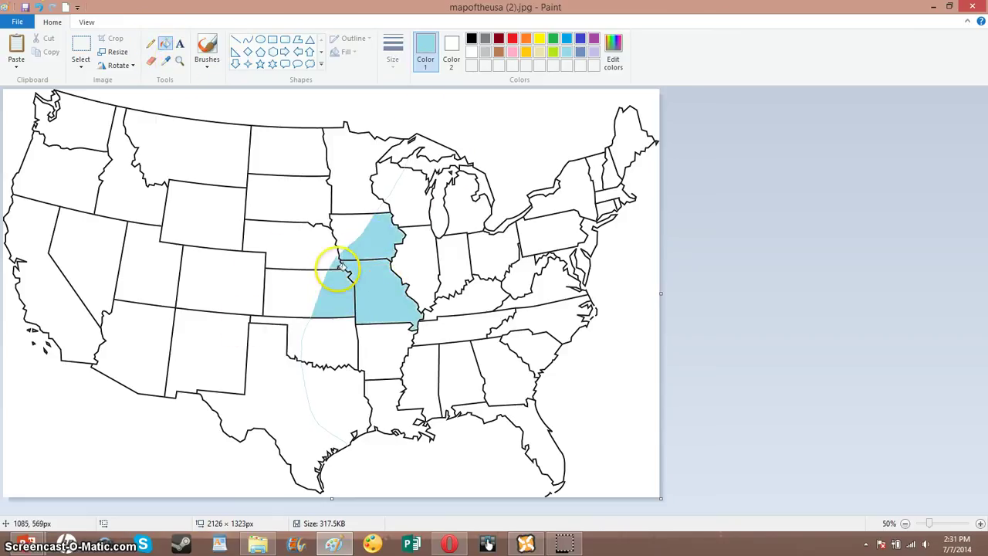
left_click(343, 326)
left_click(343, 399)
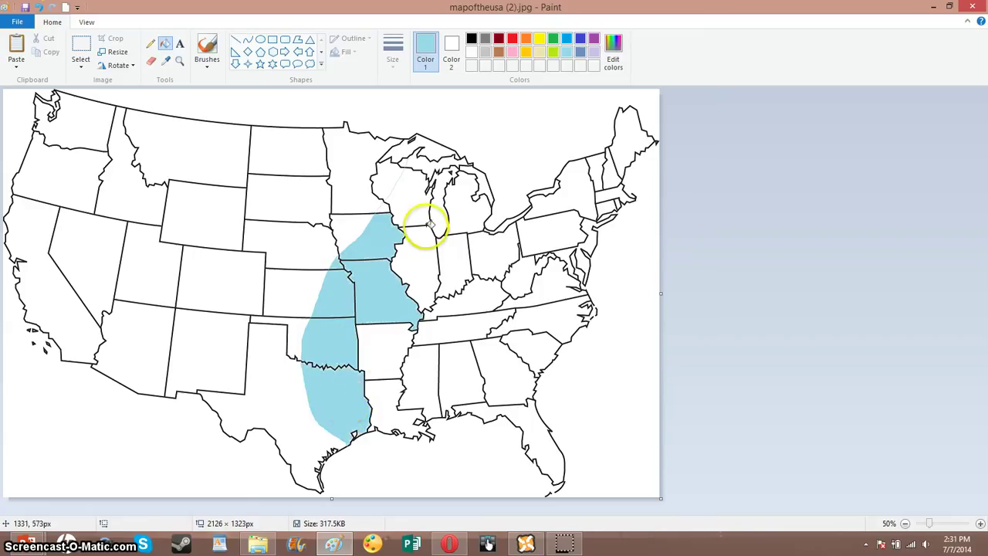
- Fill Illinois and the parts of Wisconsin and Upper Michigan east of the boundary line with light turquoise
left_click(418, 183)
left_click(425, 160)
left_click(415, 277)
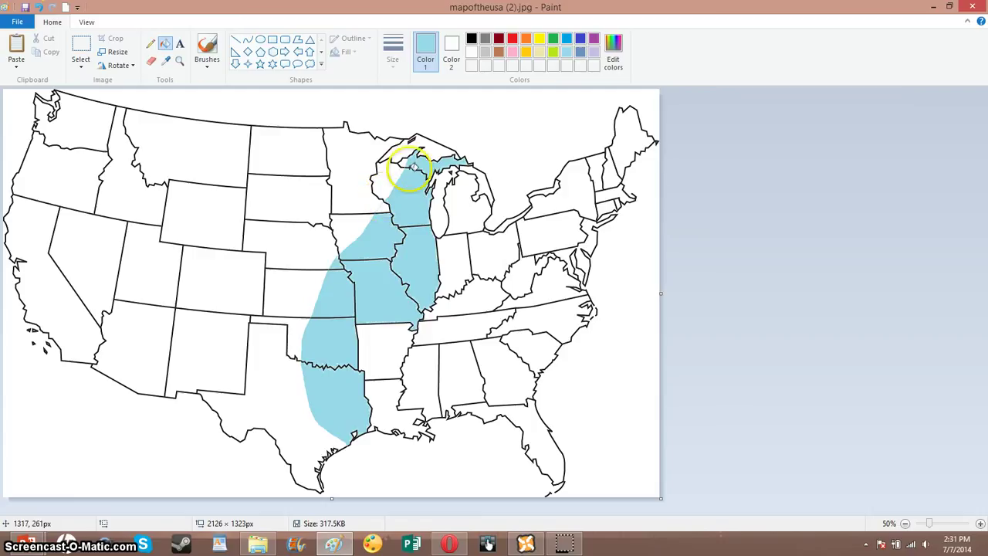
left_click(415, 164)
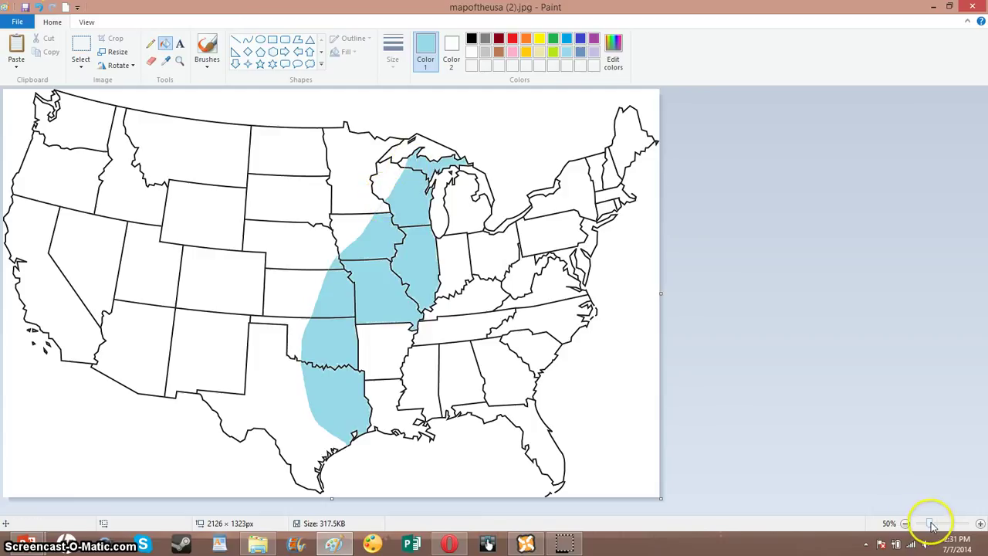
- Try to extend the turquoise shading over the western tip of Upper Michigan with a second pencil line and a fill
left_click_drag(933, 525, 955, 524)
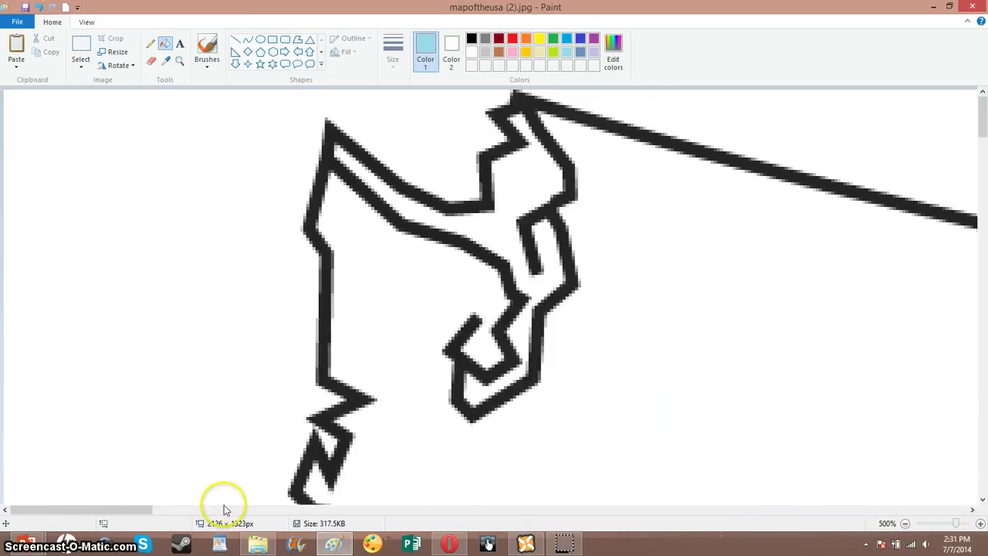
left_click_drag(147, 509, 711, 544)
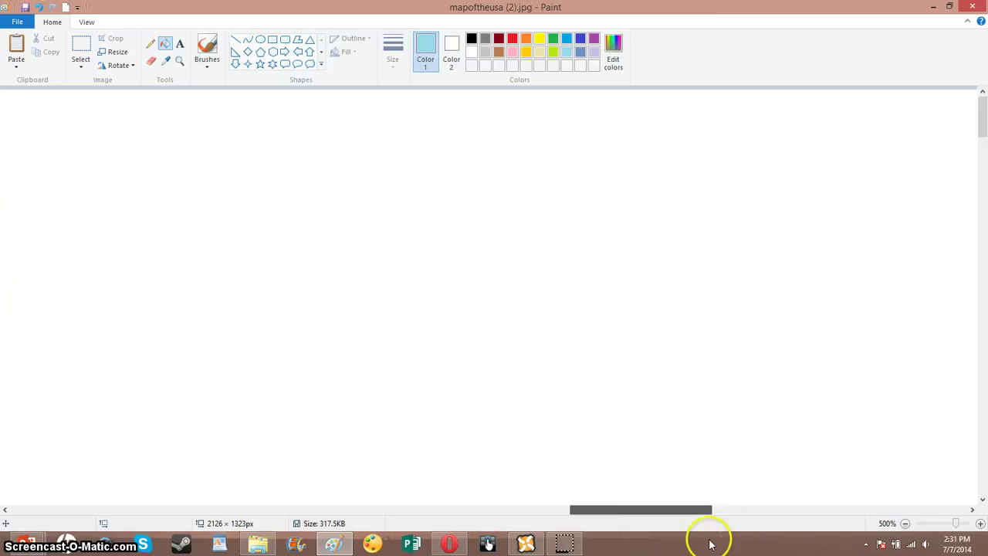
left_click_drag(981, 121, 977, 172)
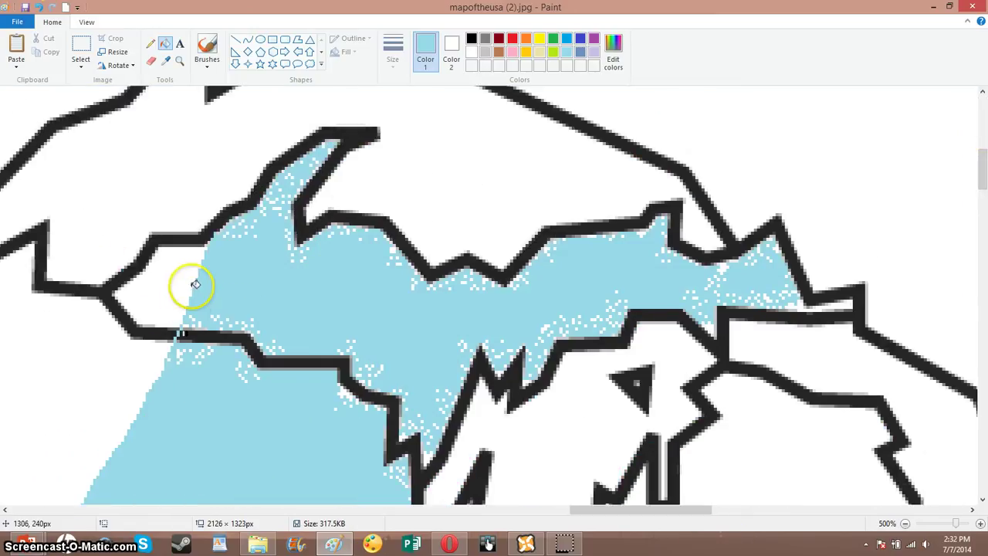
left_click(150, 43)
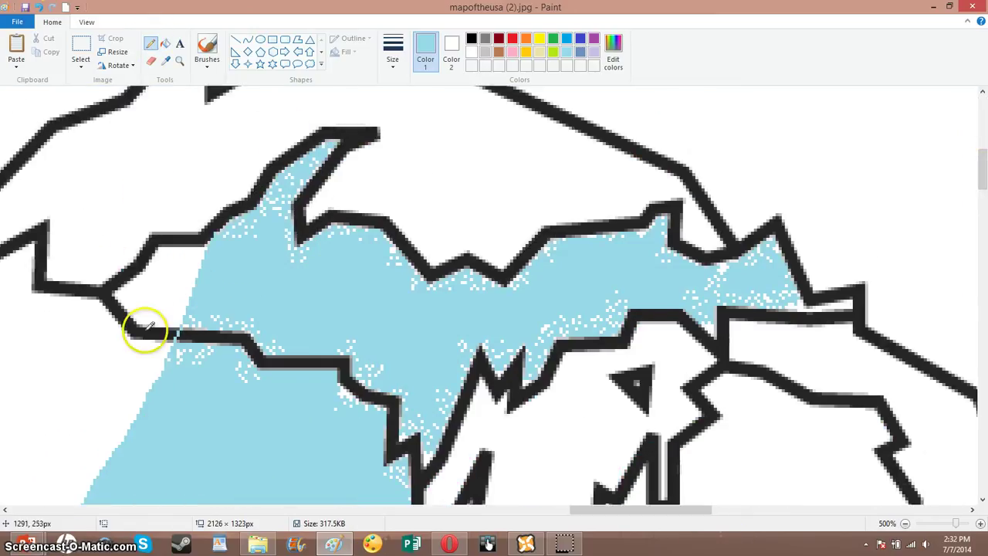
left_click_drag(148, 331, 183, 257)
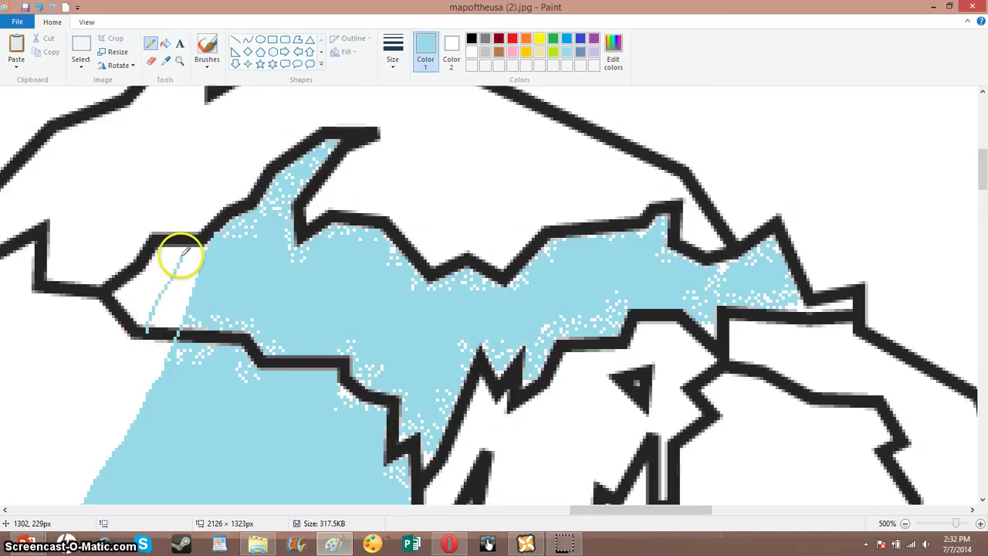
left_click(165, 44)
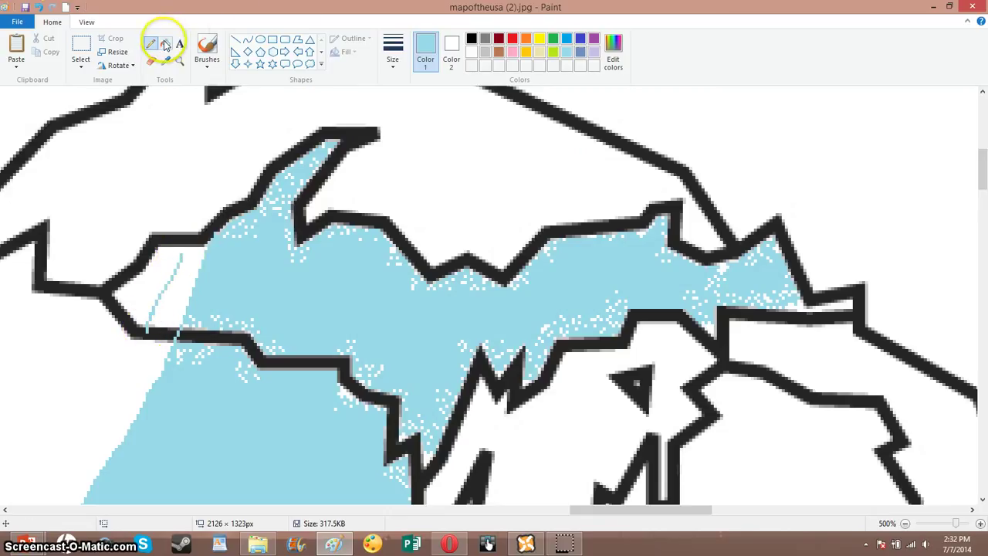
left_click(189, 276)
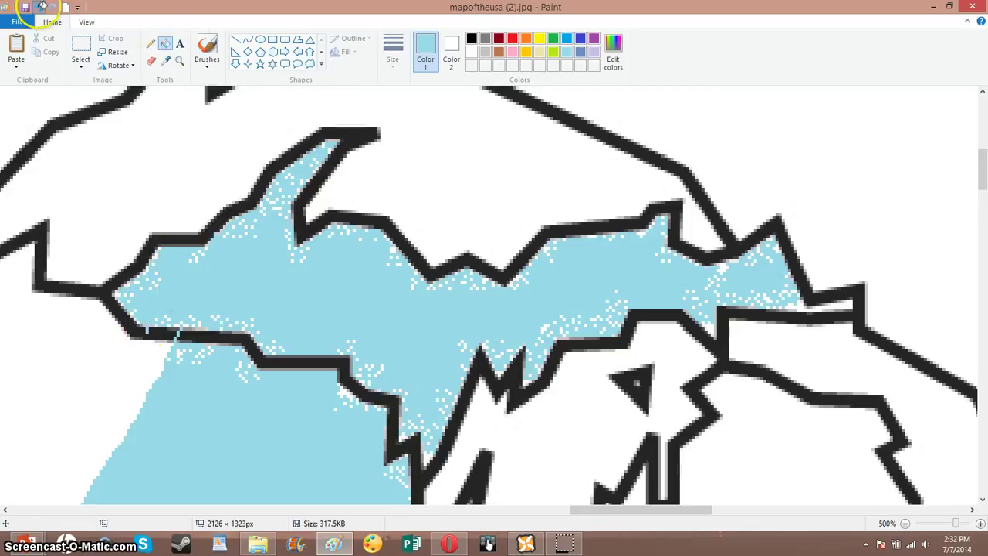
left_click(42, 7)
left_click(42, 7)
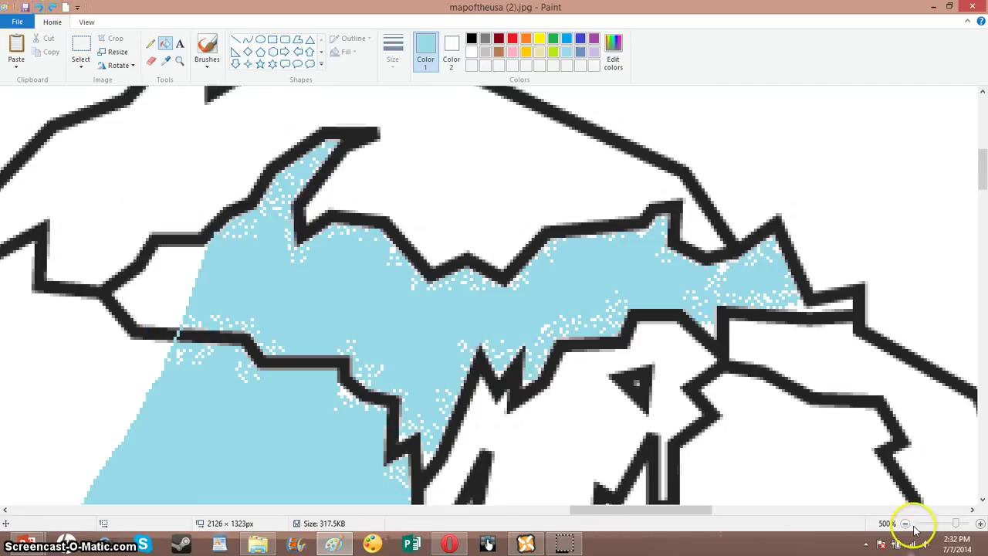
left_click_drag(955, 526, 932, 531)
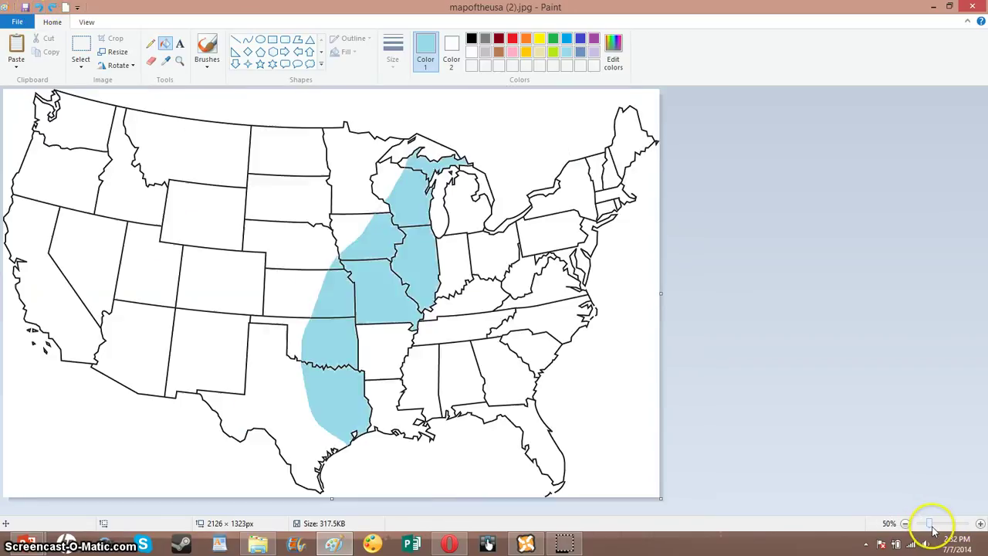
- Fill Arkansas, Louisiana, Mississippi, Alabama and Tennessee with light turquoise
left_click(383, 357)
left_click(392, 409)
left_click(426, 380)
left_click(451, 364)
left_click(468, 329)
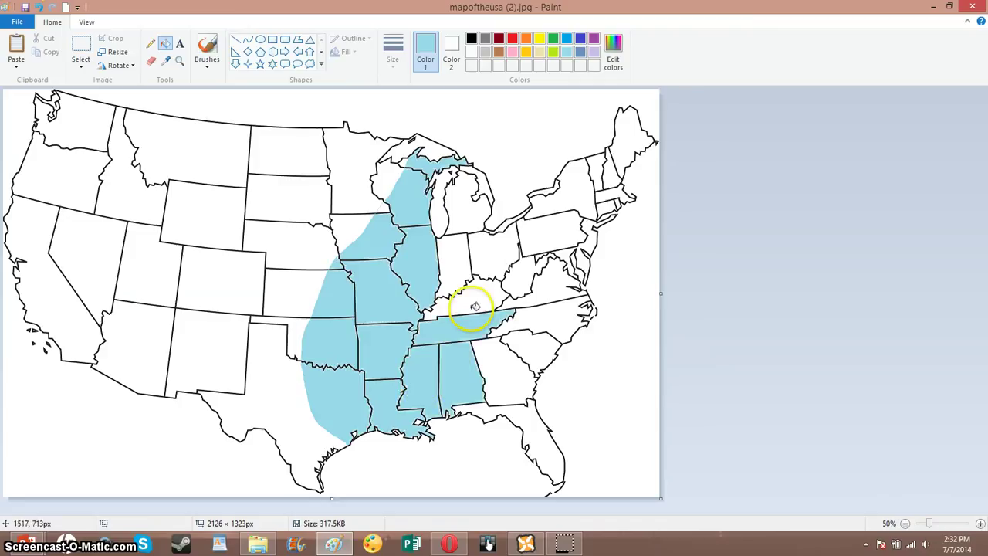
- Fill Kentucky, Indiana, Ohio, Lower Michigan, Pennsylvania and New York with light turquoise
left_click(476, 296)
left_click(452, 262)
left_click(494, 255)
left_click(463, 202)
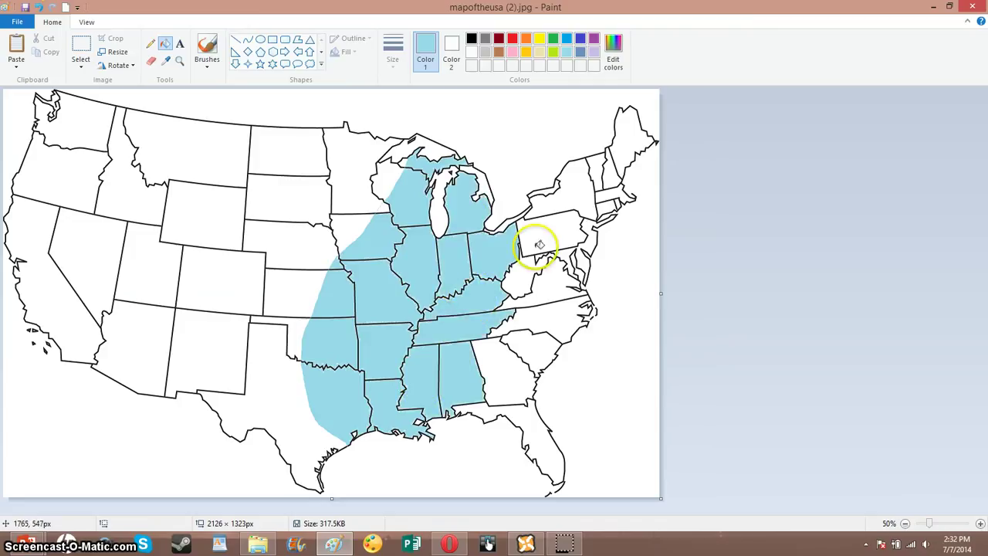
left_click(545, 227)
left_click(578, 190)
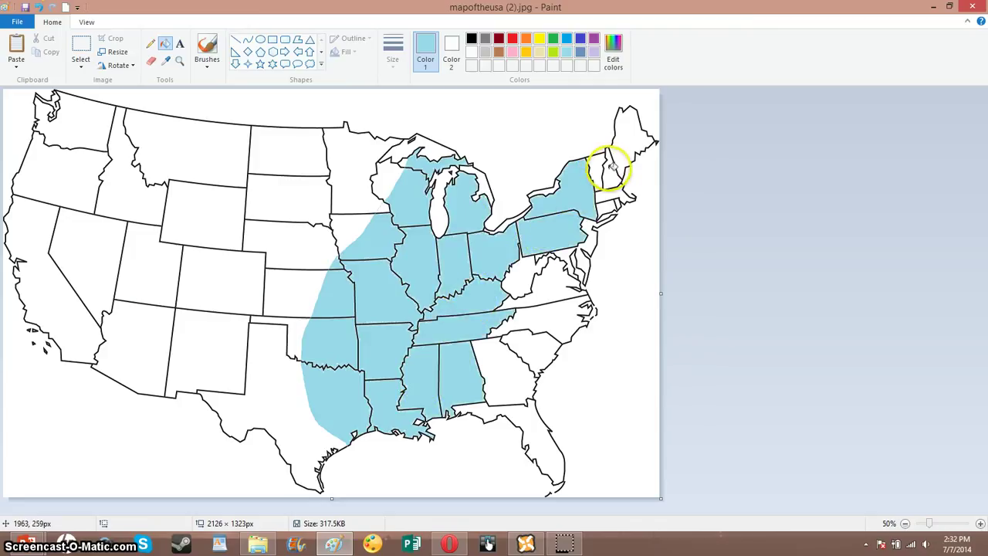
- Fill the New England states, New Jersey and Delaware with light turquoise
left_click(605, 169)
left_click(618, 174)
left_click(625, 143)
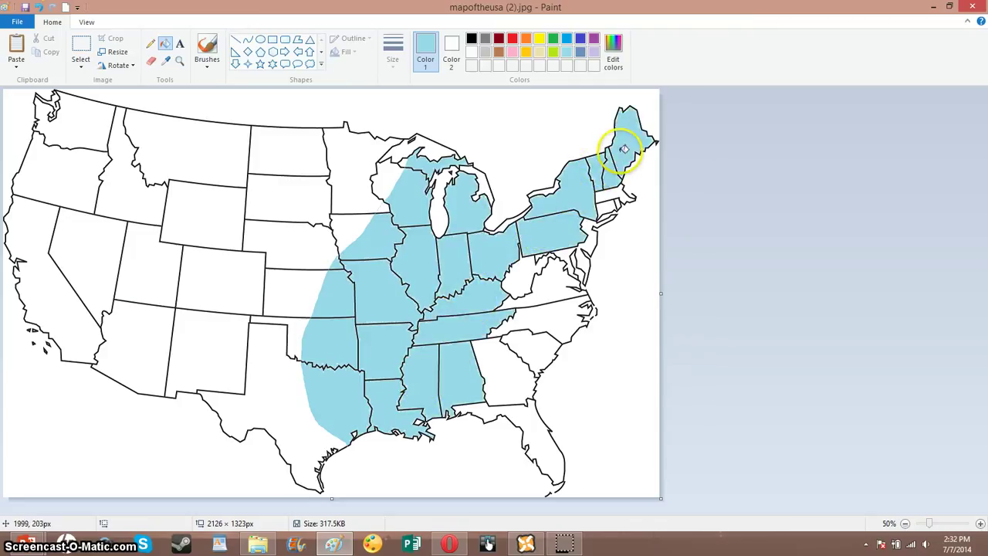
left_click(616, 206)
left_click(586, 241)
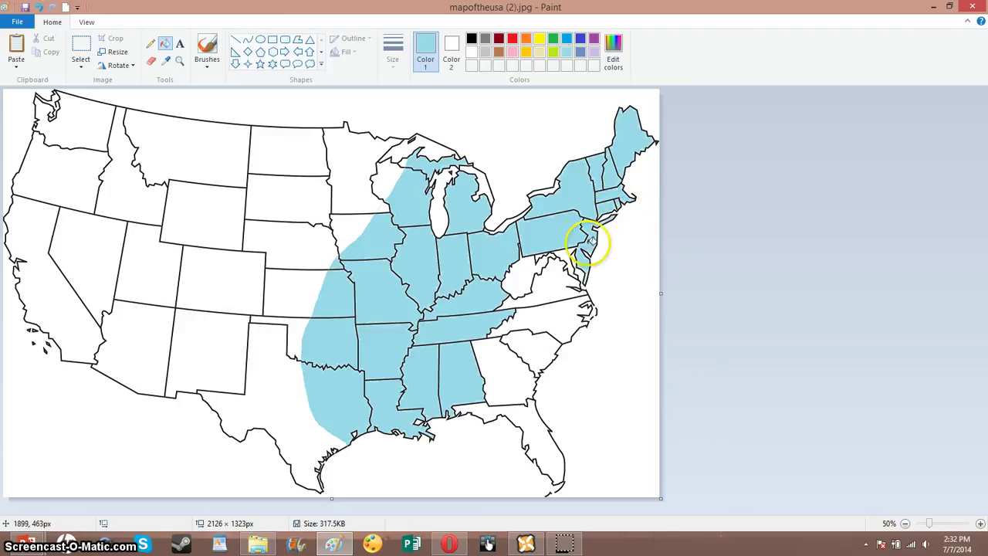
- Fill Virginia, Maryland, West Virginia, the Carolinas, Georgia and Florida with light turquoise
left_click(562, 286)
left_click(568, 259)
left_click(530, 265)
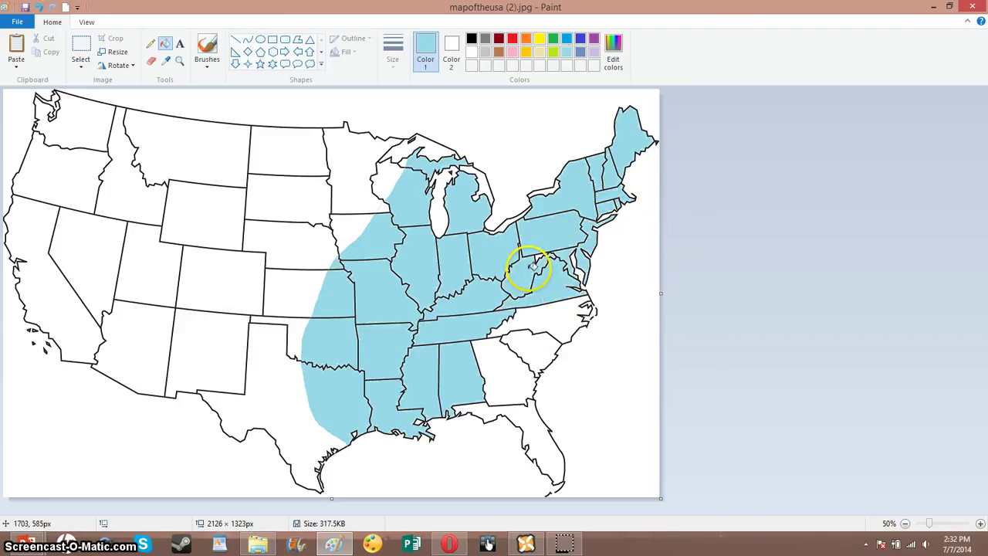
left_click(562, 313)
left_click(536, 349)
left_click(518, 378)
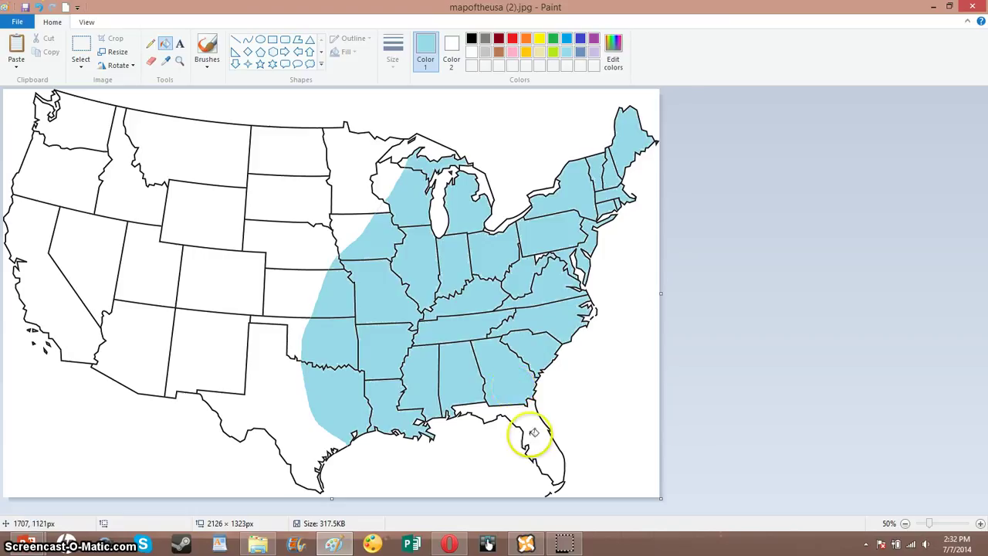
left_click(538, 430)
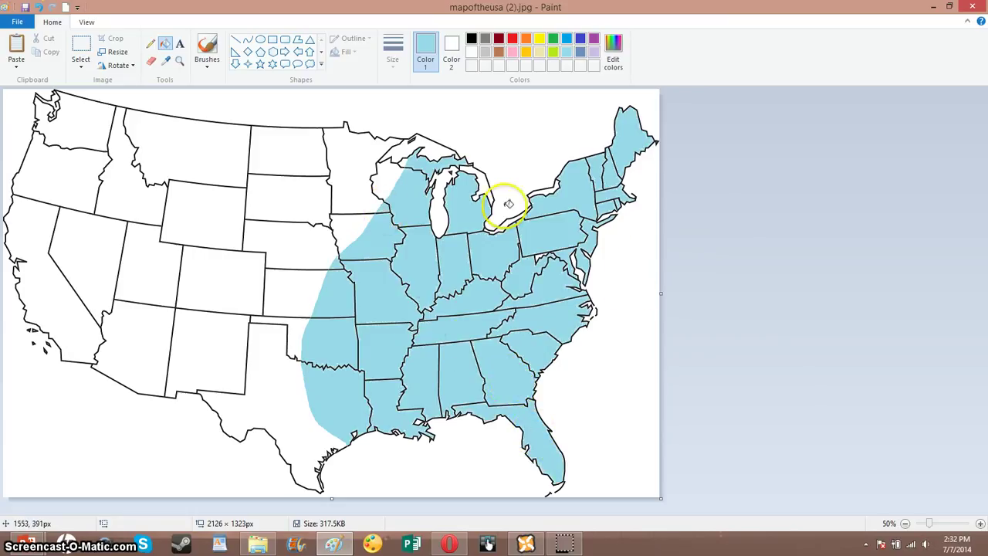
left_click(611, 308)
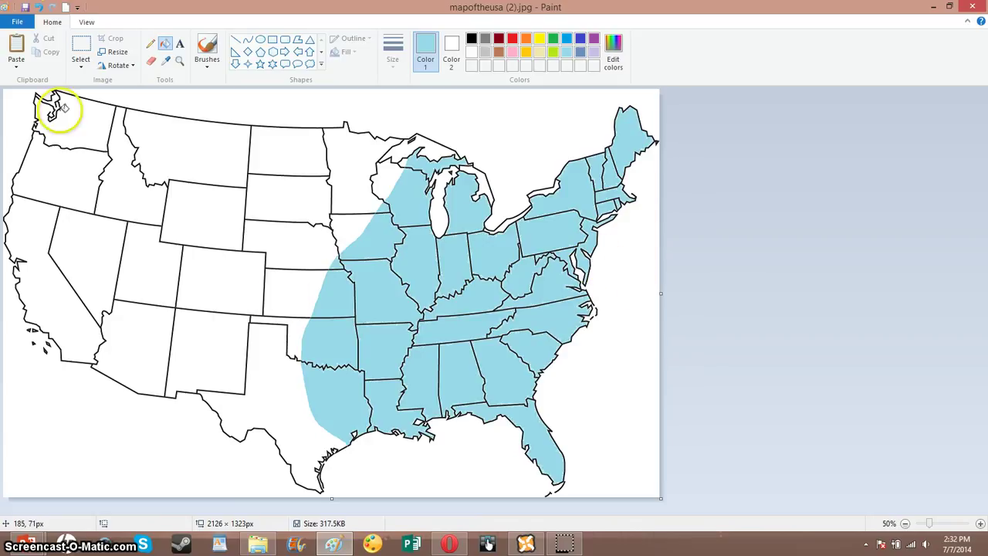
- Draw a turquoise pencil boundary line from the New Jersey coast southwest through Tennessee and Mississippi to the Texas coast near Louisiana
left_click(151, 43)
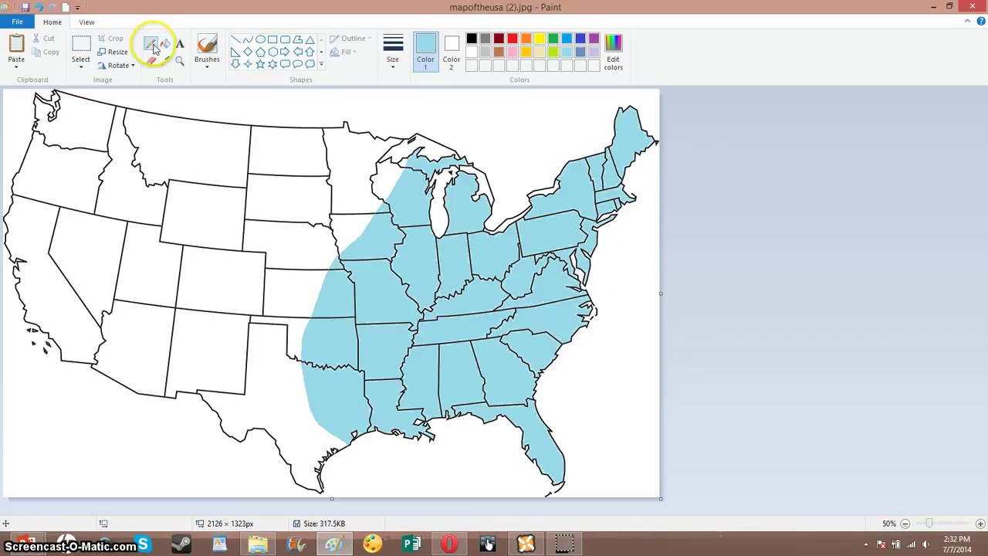
left_click(569, 42)
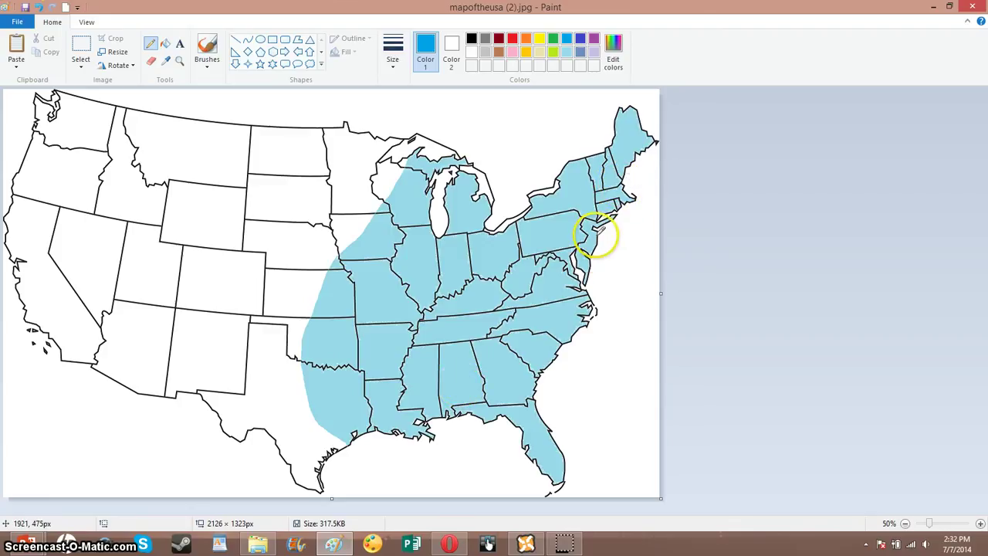
mouse_move(515, 289)
left_mouse_down()
mouse_move(475, 331)
mouse_move(390, 372)
mouse_move(363, 426)
left_mouse_up()
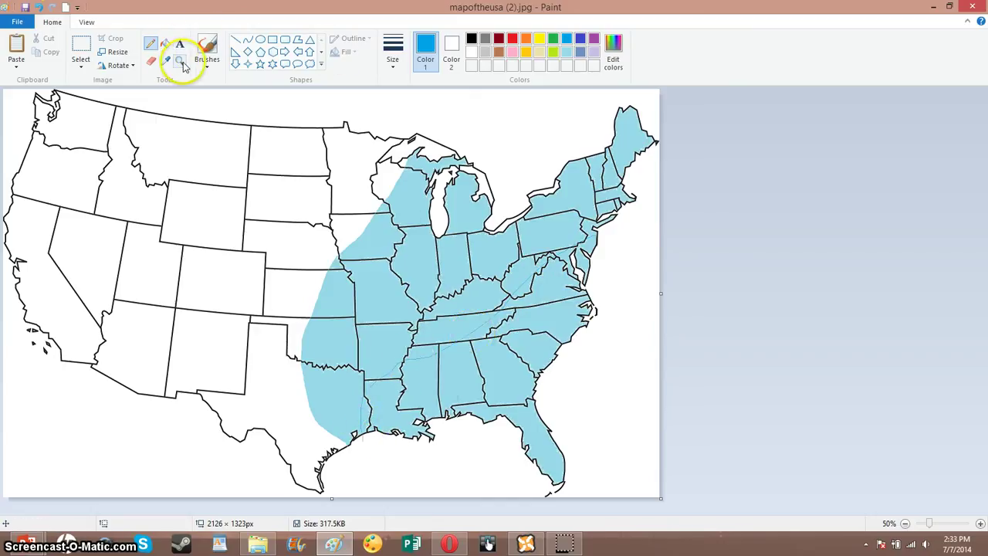
- Paint over the end of the turquoise boundary line that overshoots the Gulf coast, using a white brush
left_click(206, 58)
left_click(213, 92)
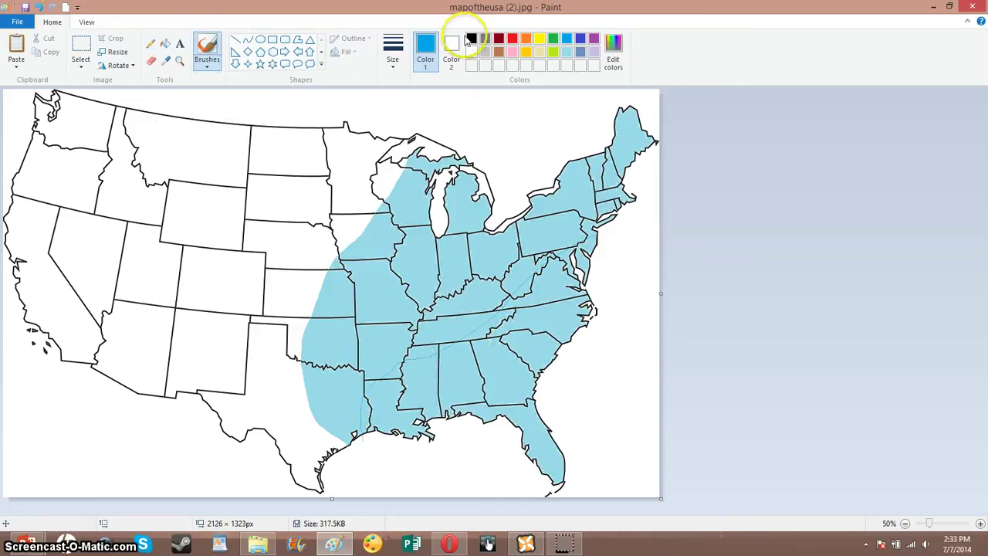
left_click(452, 58)
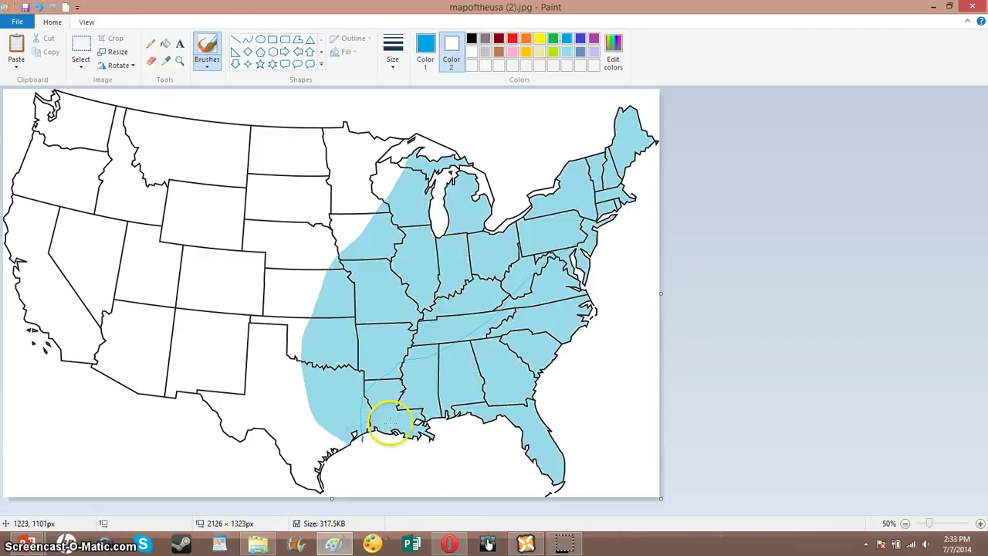
left_click(431, 58)
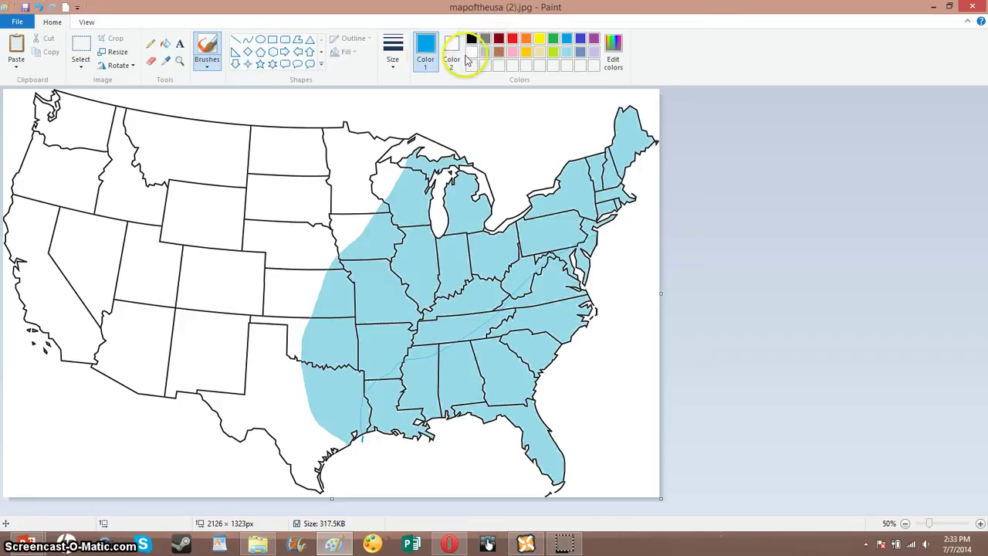
left_click(472, 52)
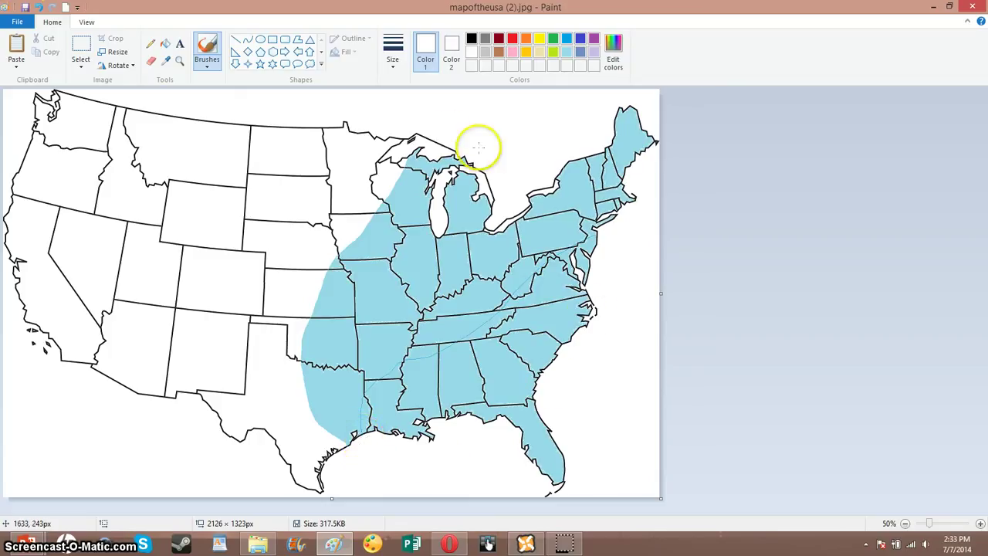
- Fill Louisiana, the Texas edge, Mississippi, Alabama, Georgia and Florida below the boundary line with turquoise
left_click(566, 43)
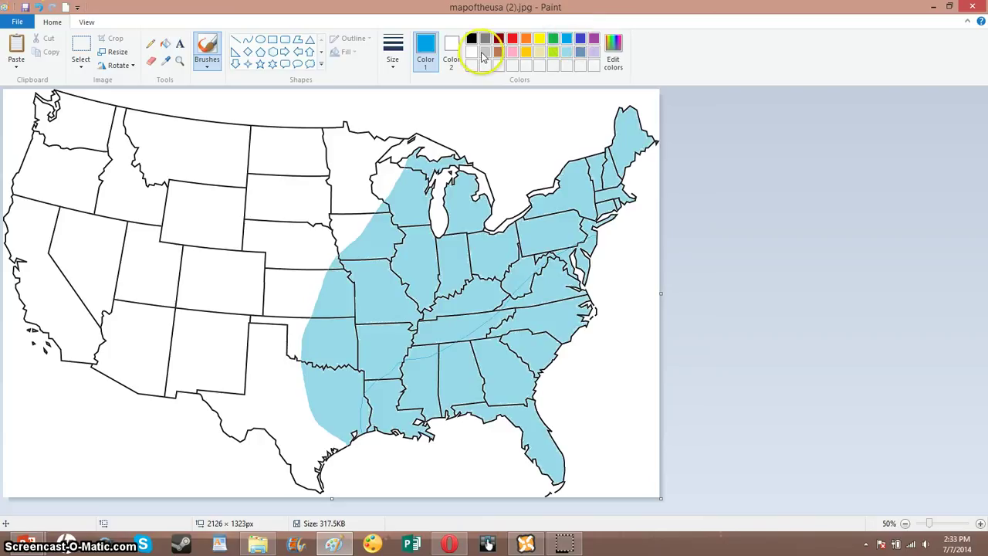
left_click(165, 44)
left_click(396, 407)
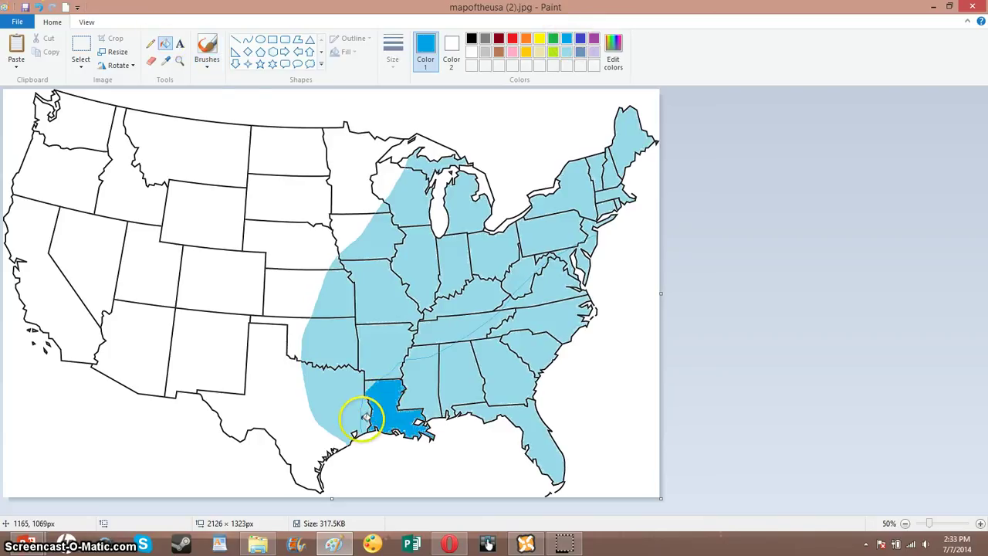
left_click(408, 376)
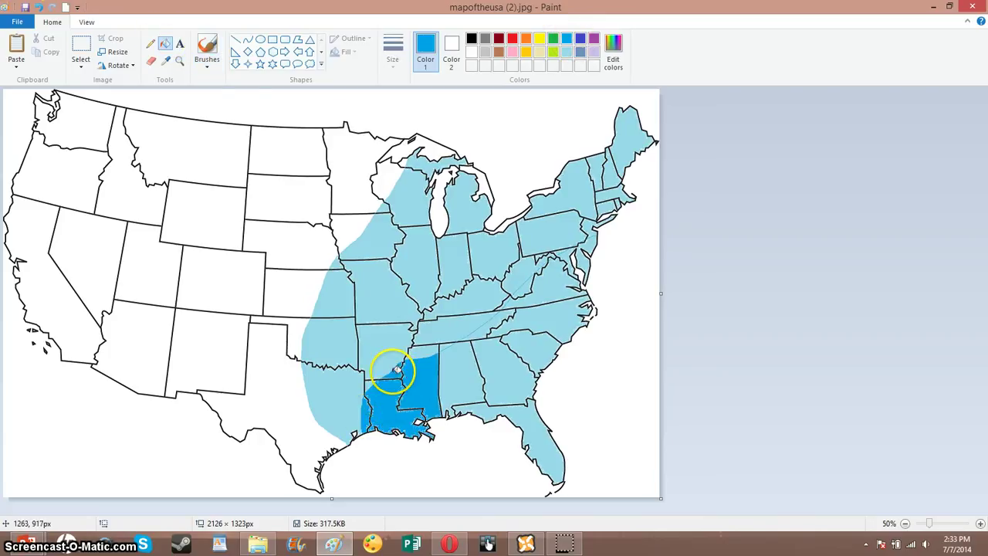
left_click(451, 362)
left_click(498, 354)
left_click(512, 426)
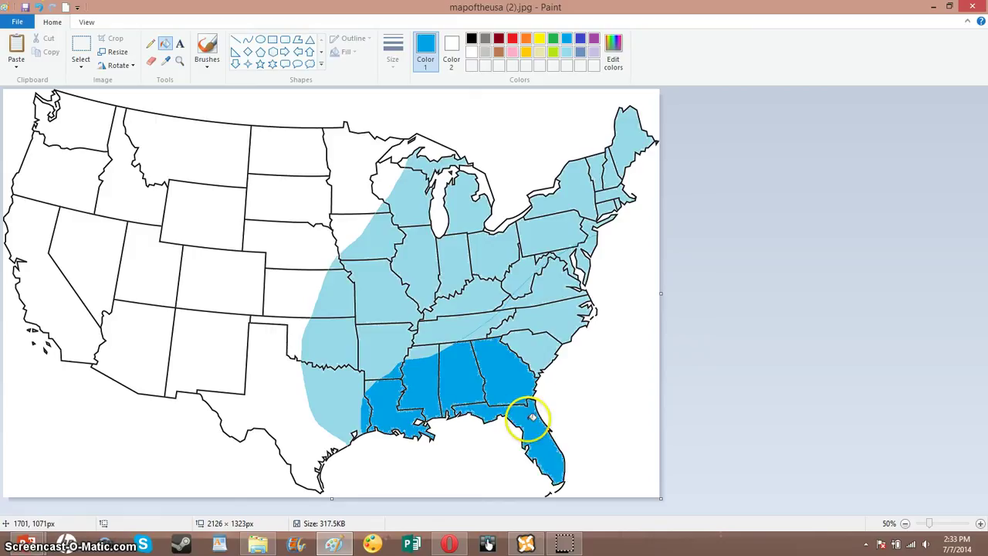
- Fill South Carolina and the parts of Tennessee, North Carolina, the Virginias, Maryland, Delaware and New Jersey southeast of the line with turquoise
left_click(525, 353)
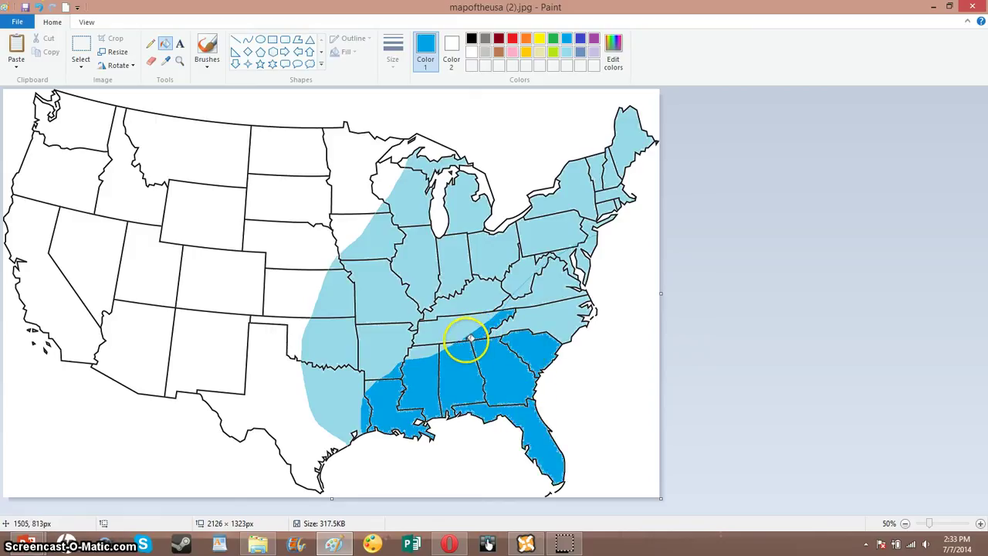
left_click(552, 313)
left_click(549, 283)
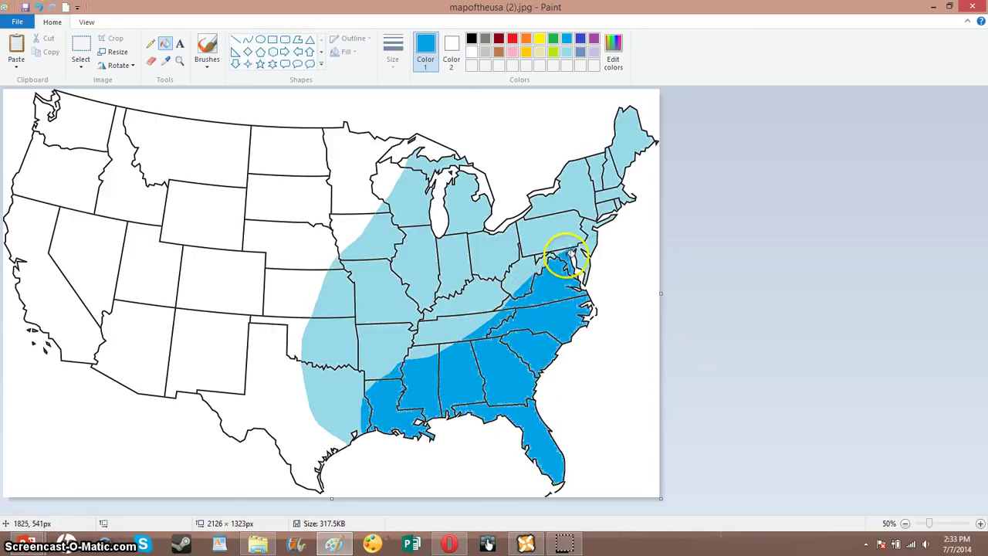
left_click(585, 266)
left_click(585, 257)
left_click(591, 242)
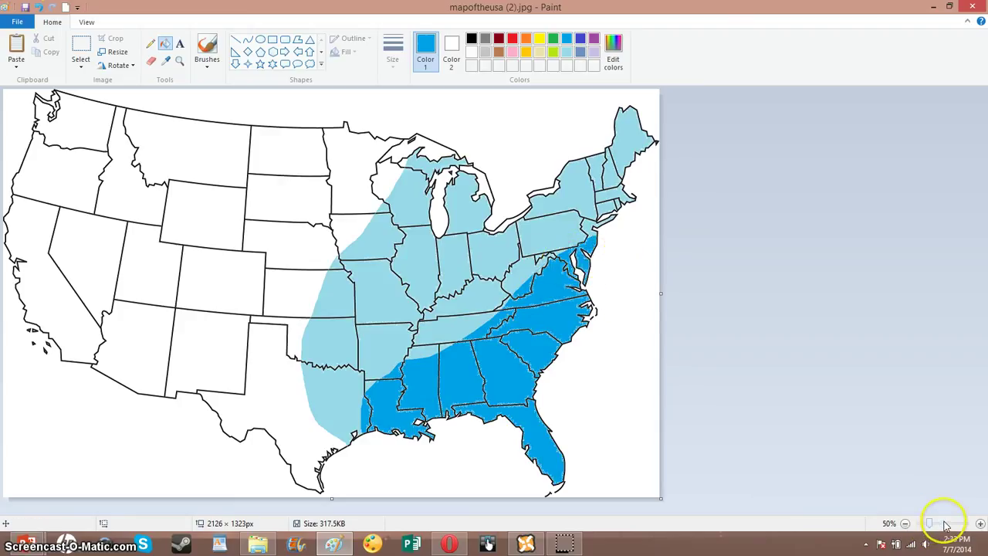
- Examine the fill edges along the state borders around Kentucky and the Virginias at 200% zoom
left_click_drag(934, 525, 948, 525)
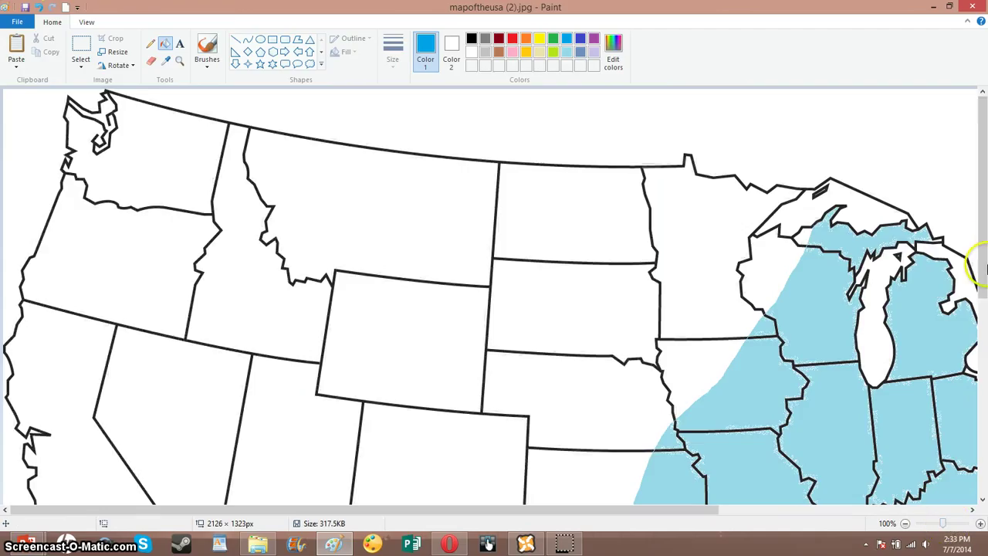
left_click_drag(979, 266, 979, 406)
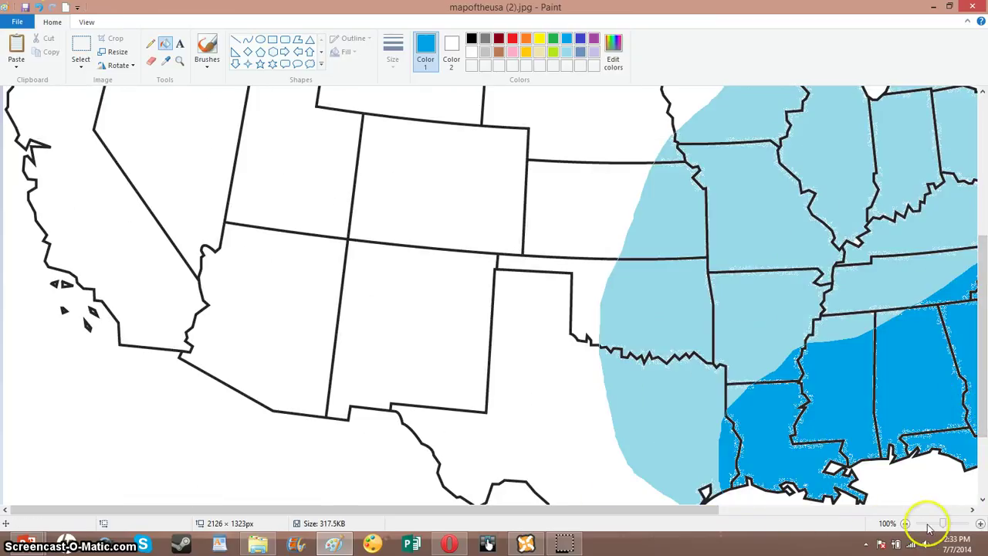
left_click(980, 523)
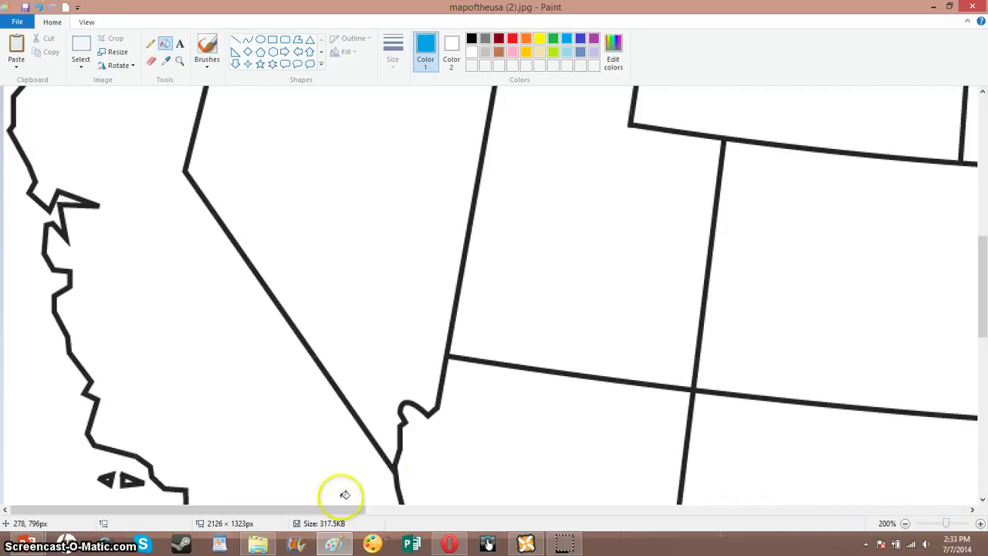
left_click_drag(330, 511, 849, 540)
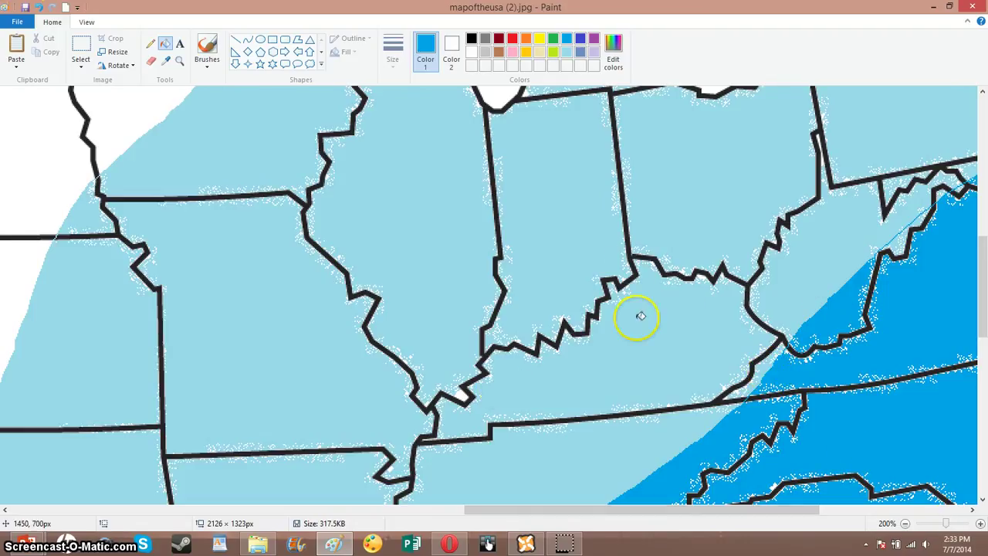
left_click(947, 525)
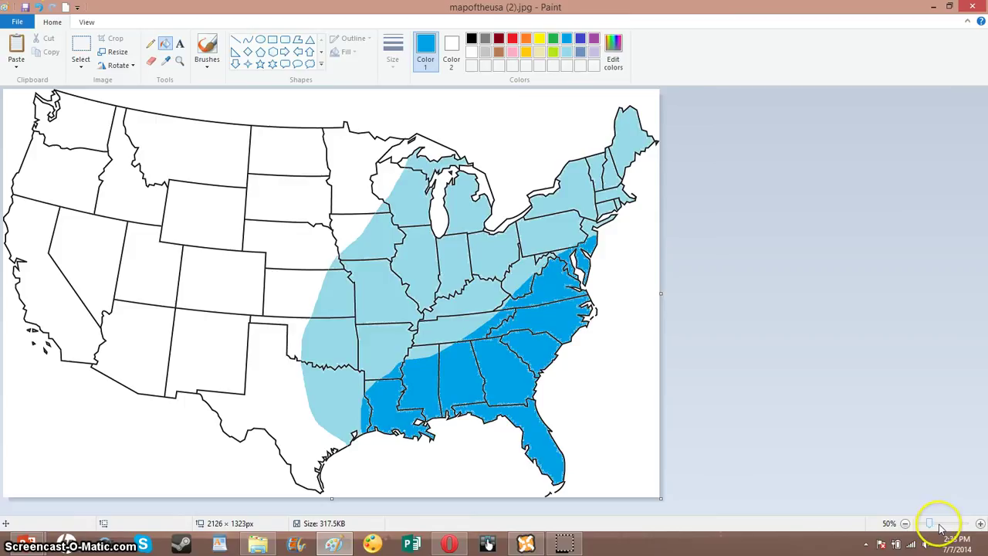
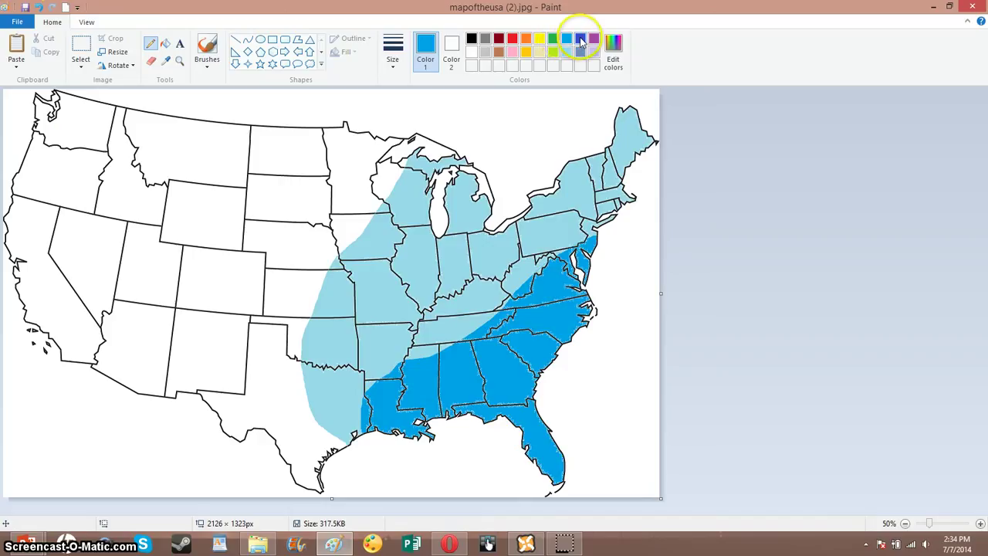
- Draw an indigo boundary line from the Delmarva Peninsula to the Alabama coast and fill the area southeast of it with indigo
left_click(581, 40)
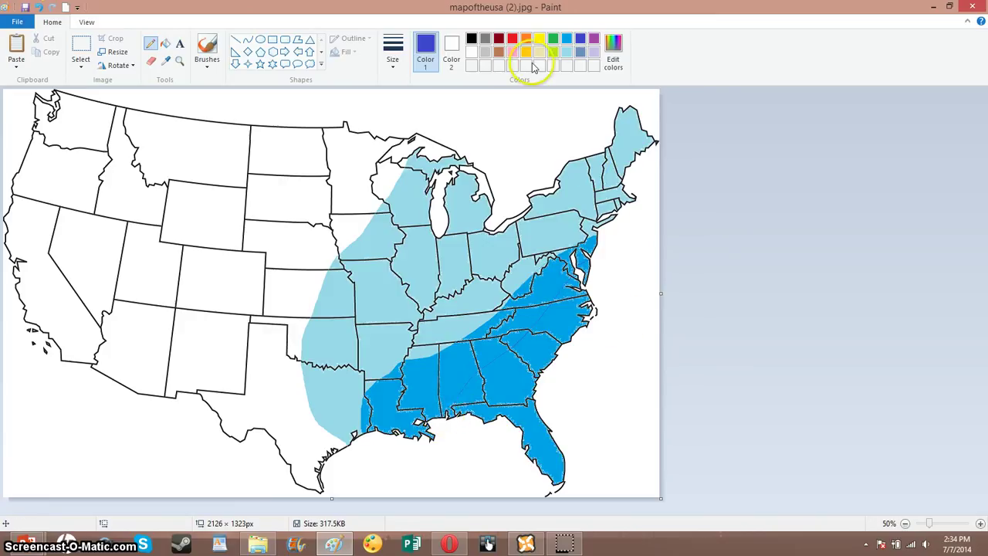
left_click(165, 43)
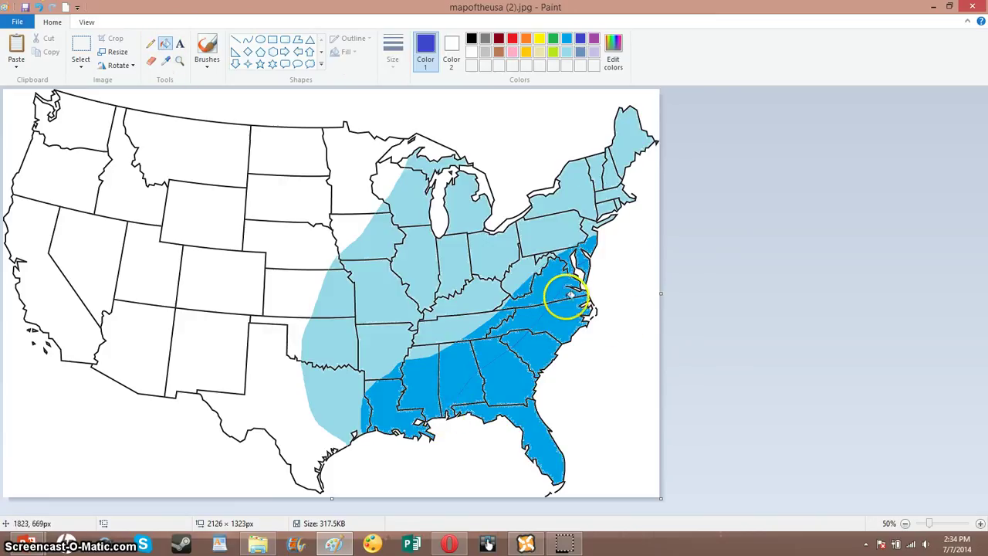
left_click(569, 312)
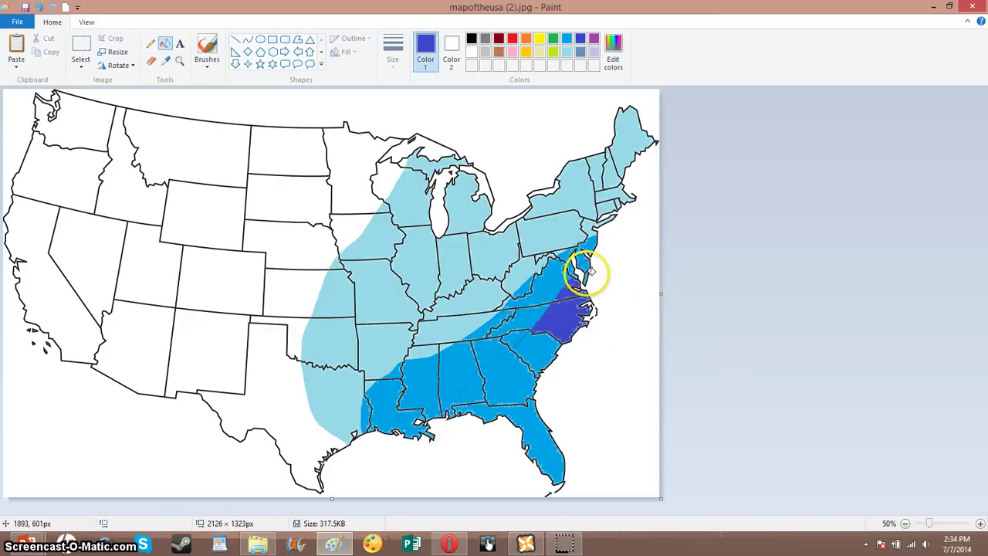
left_click(544, 346)
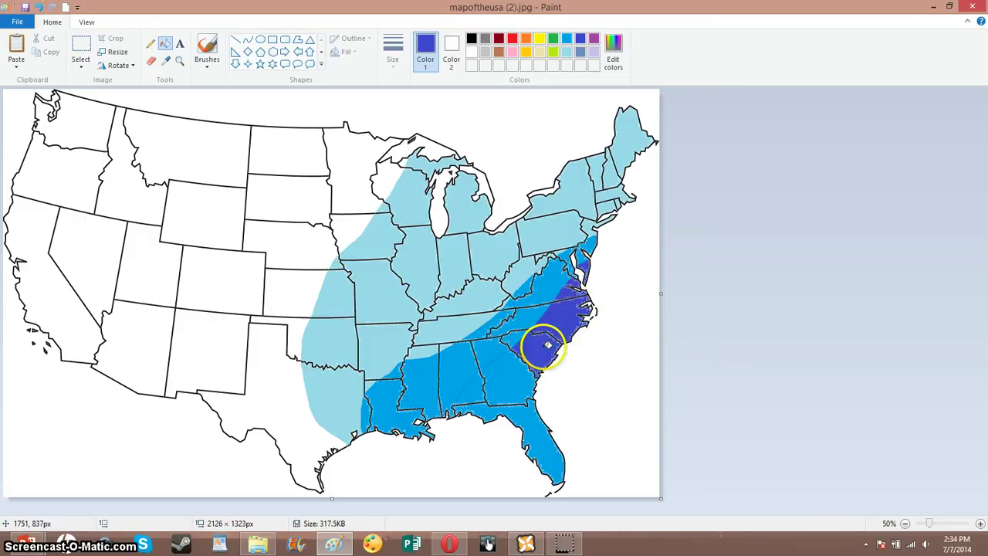
left_click(511, 384)
left_click(542, 440)
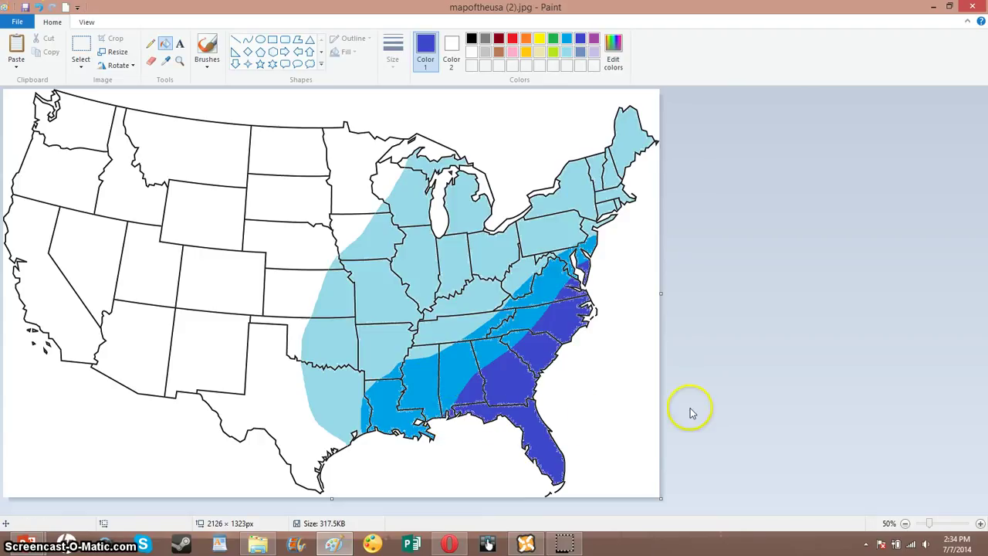
- Outline a zone over South Carolina, Georgia, northern Florida and southeastern Alabama in purple, fill it with purple, and undo the North Carolina fill
left_click(150, 44)
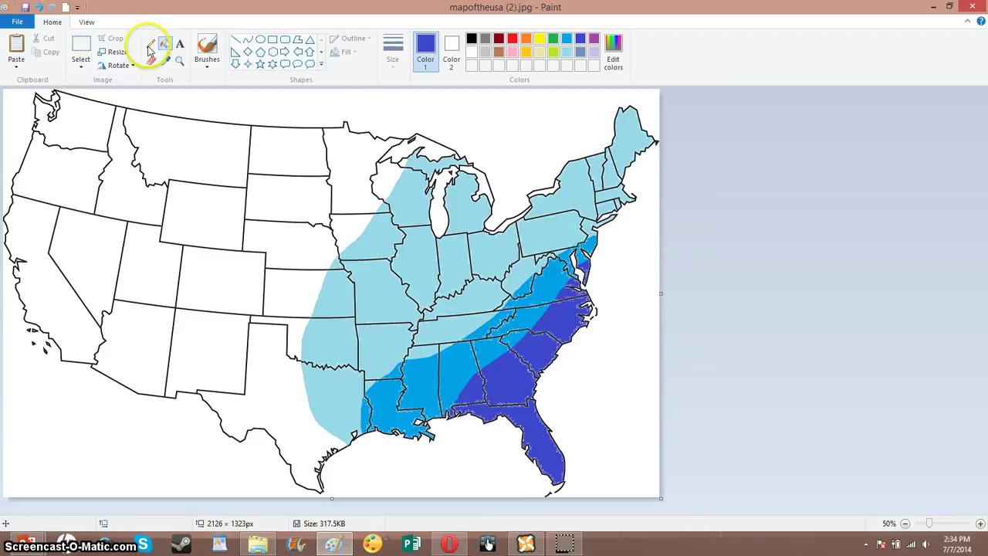
left_click(594, 38)
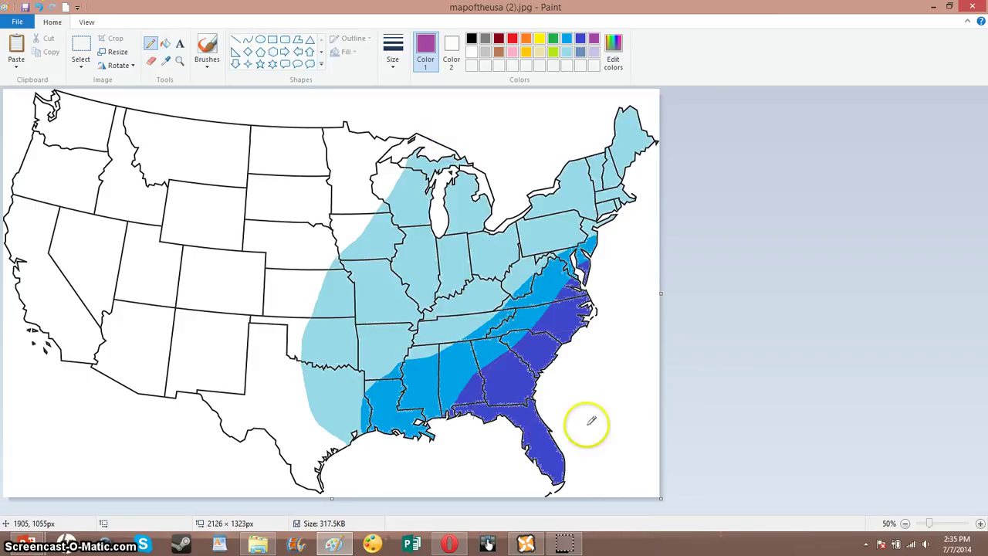
left_click(163, 44)
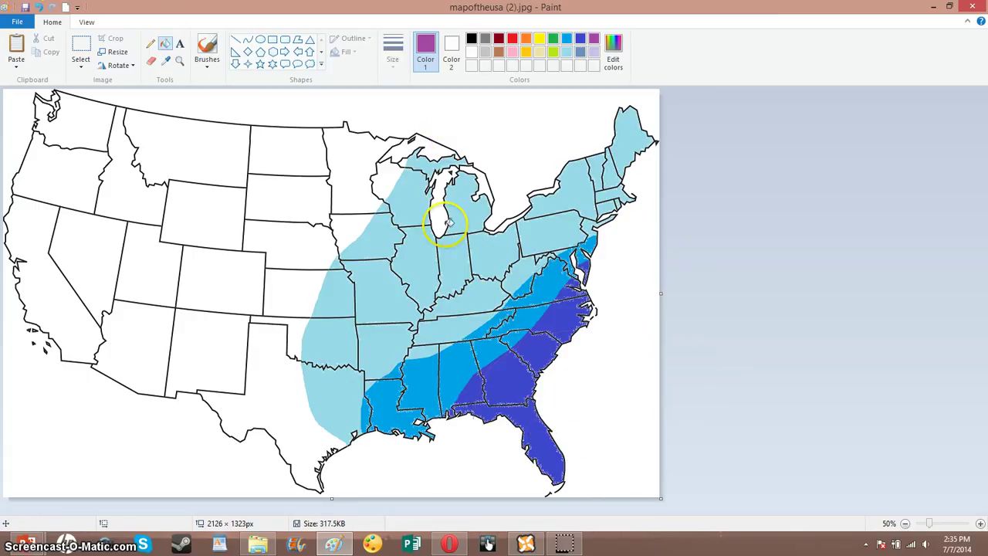
left_click(490, 413)
left_click(514, 385)
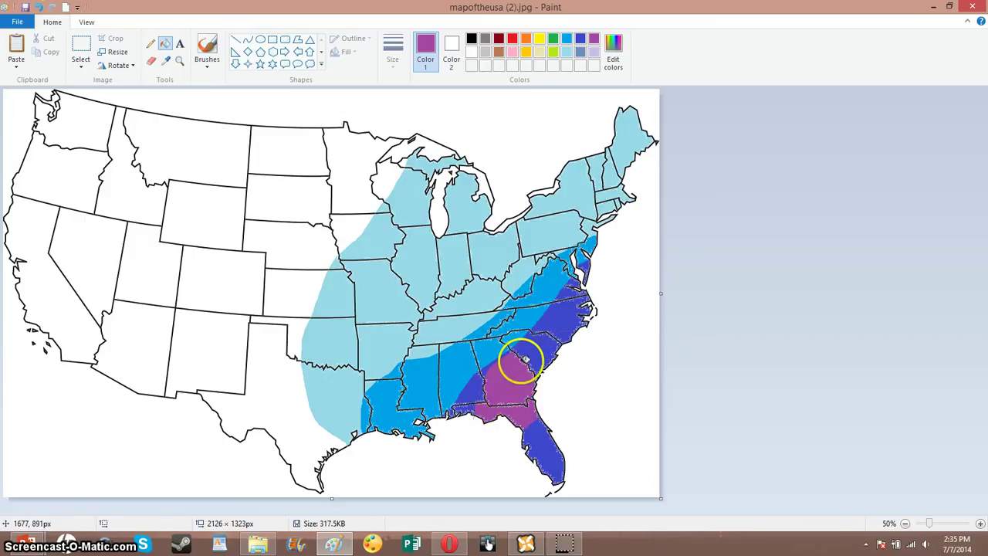
left_click(534, 357)
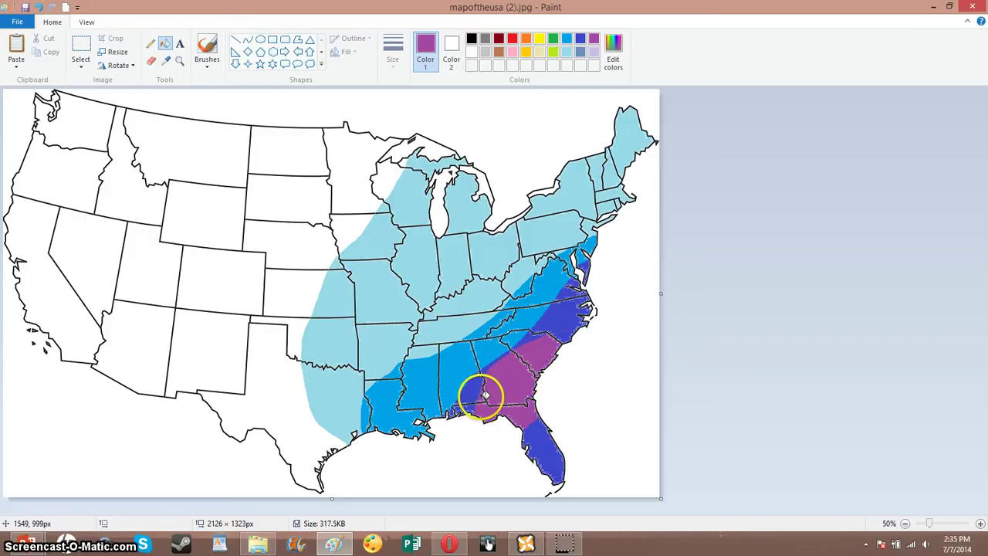
left_click(485, 396)
left_click(566, 330)
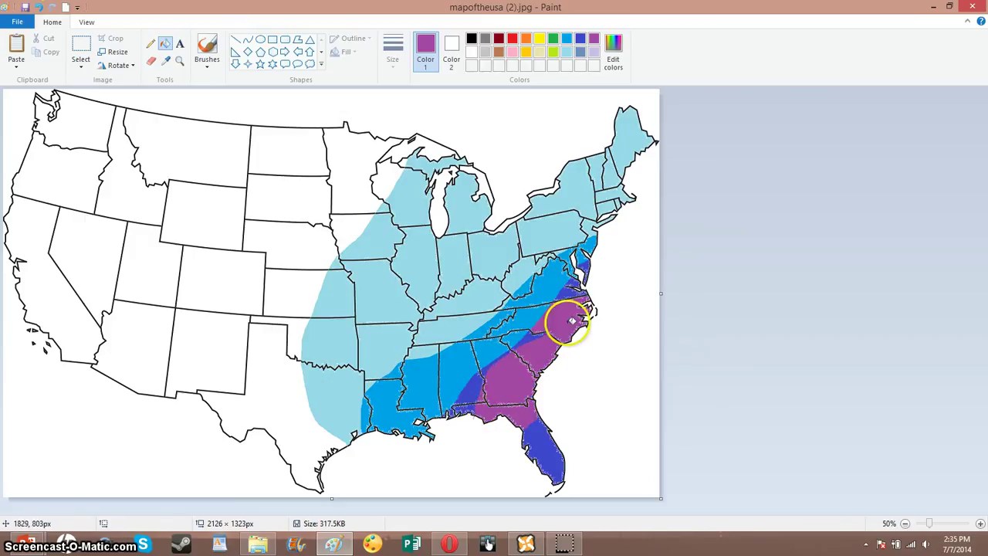
left_click(40, 7)
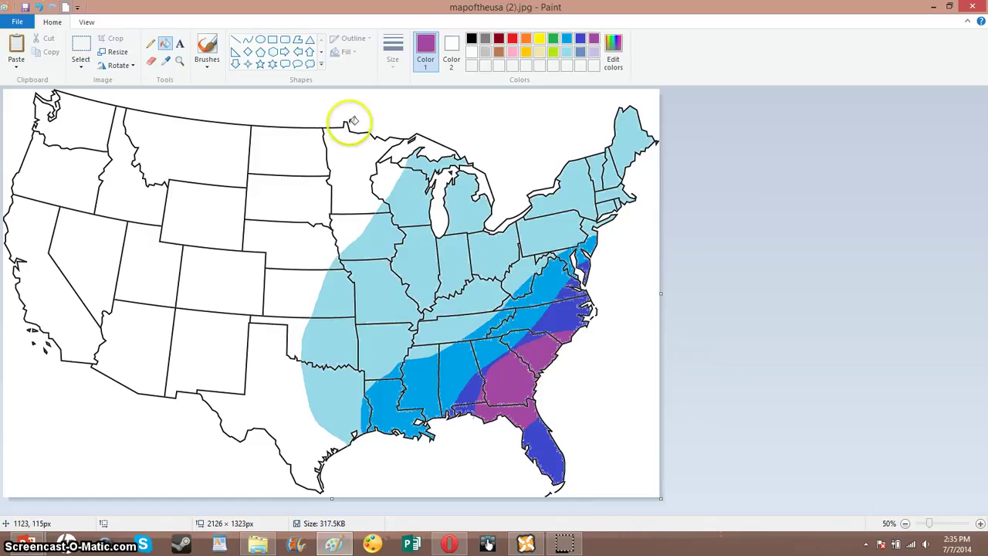
- Draw a yellow boundary line from northern Minnesota to West Texas and fill the Dakotas, northwestern Minnesota, Nebraska, Colorado and New Mexico west of it with yellow
left_click(151, 44)
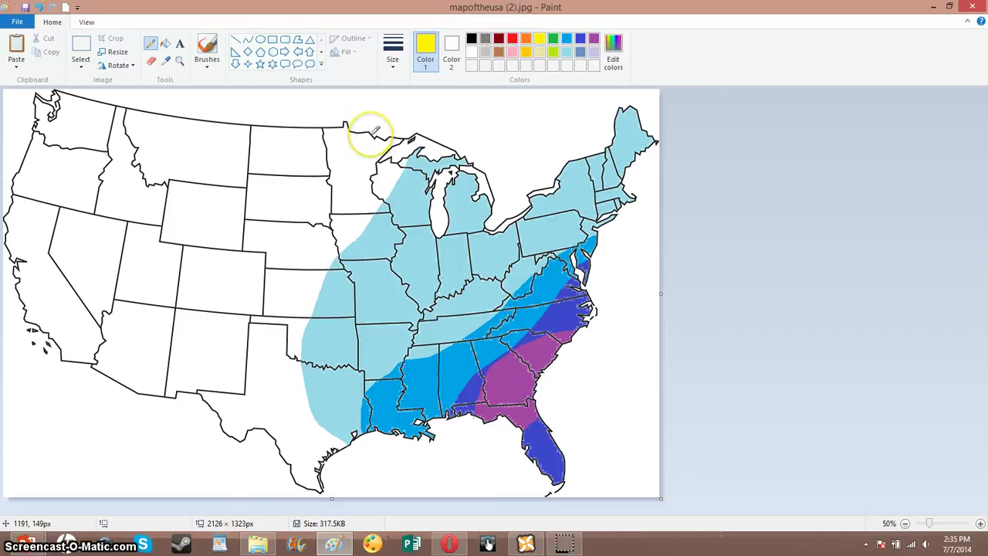
mouse_move(373, 133)
left_mouse_down()
mouse_move(247, 315)
mouse_move(236, 412)
mouse_move(245, 437)
left_mouse_up()
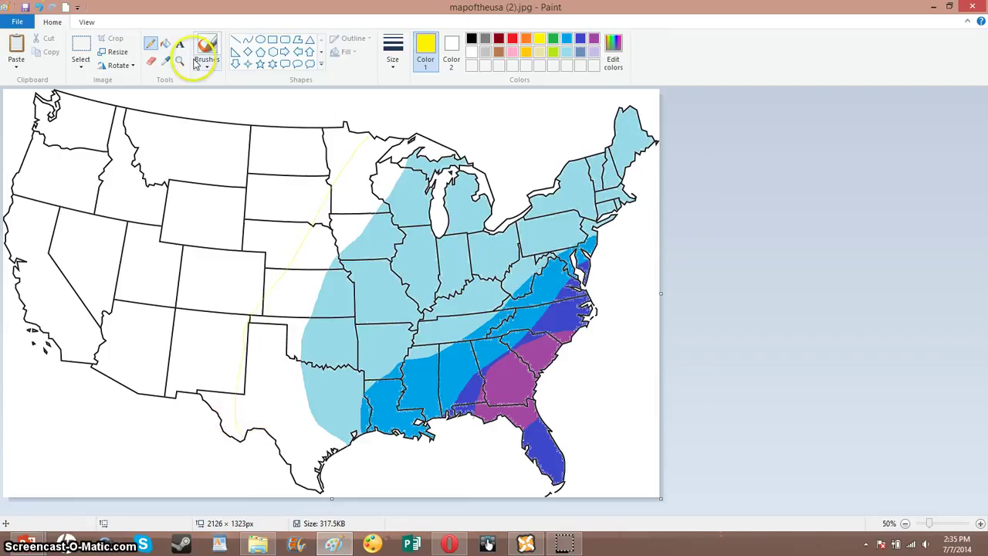
left_click(166, 43)
left_click(309, 133)
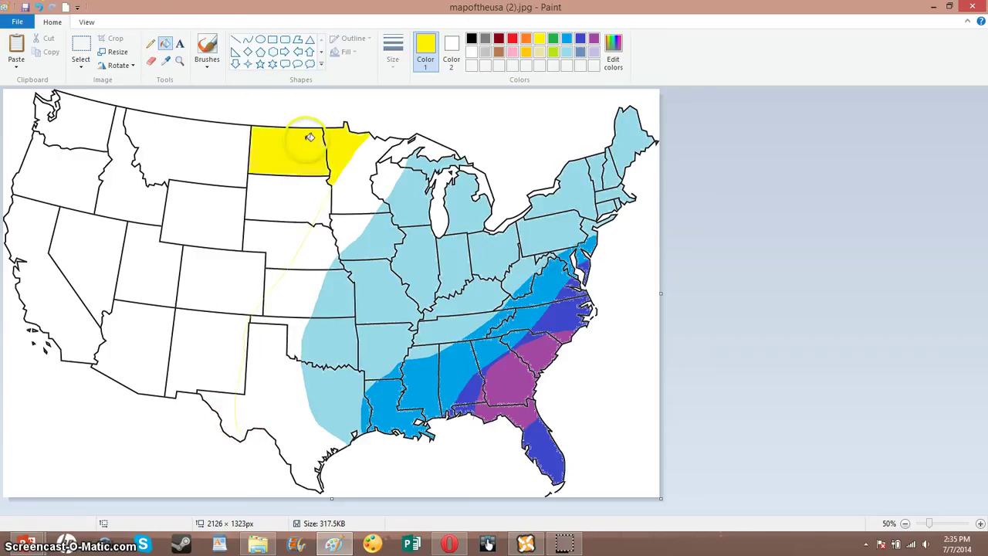
left_click(299, 186)
left_click(272, 235)
left_click(212, 285)
left_click(197, 332)
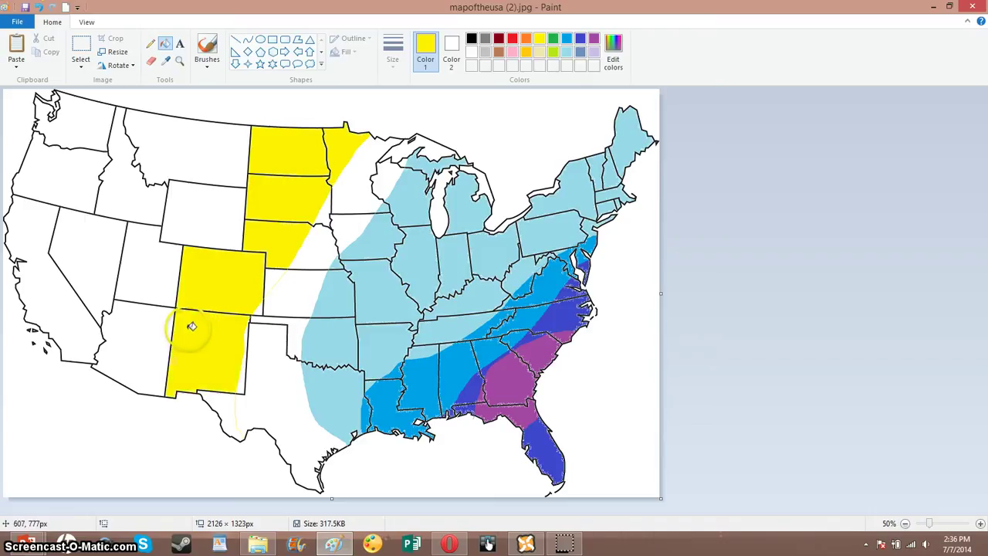
- Fill Arizona, Utah, West Texas, Wyoming, Montana, Idaho, Oregon, Washington, Nevada, California and the northwest corner of Kansas with yellow
left_click(139, 332)
left_click(147, 271)
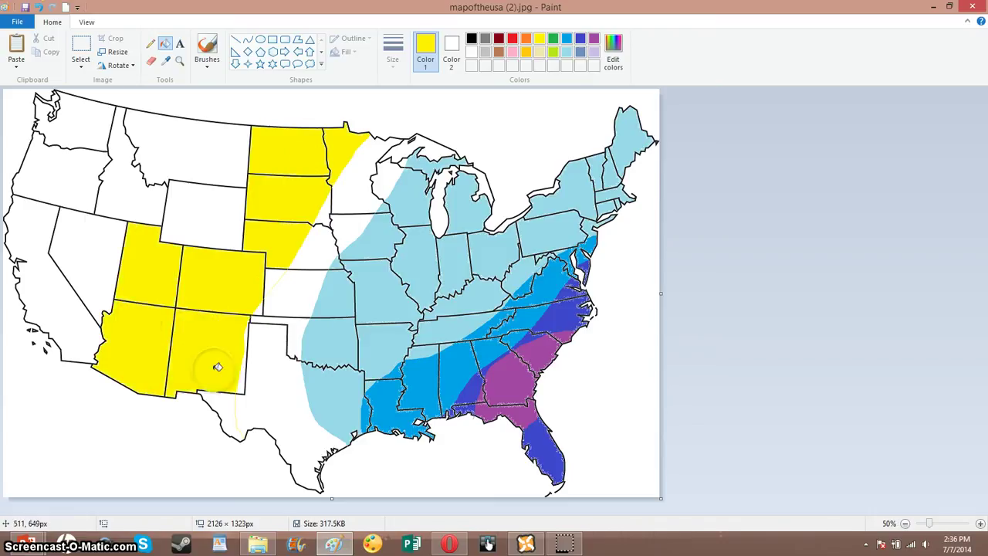
left_click(232, 412)
left_click(204, 216)
left_click(158, 173)
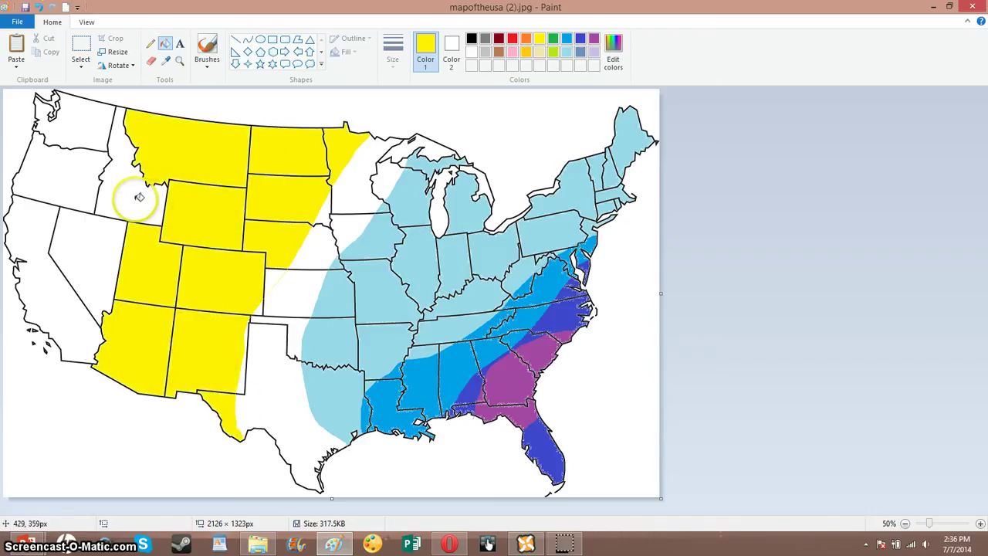
left_click(128, 193)
left_click(93, 182)
left_click(84, 128)
left_click(112, 251)
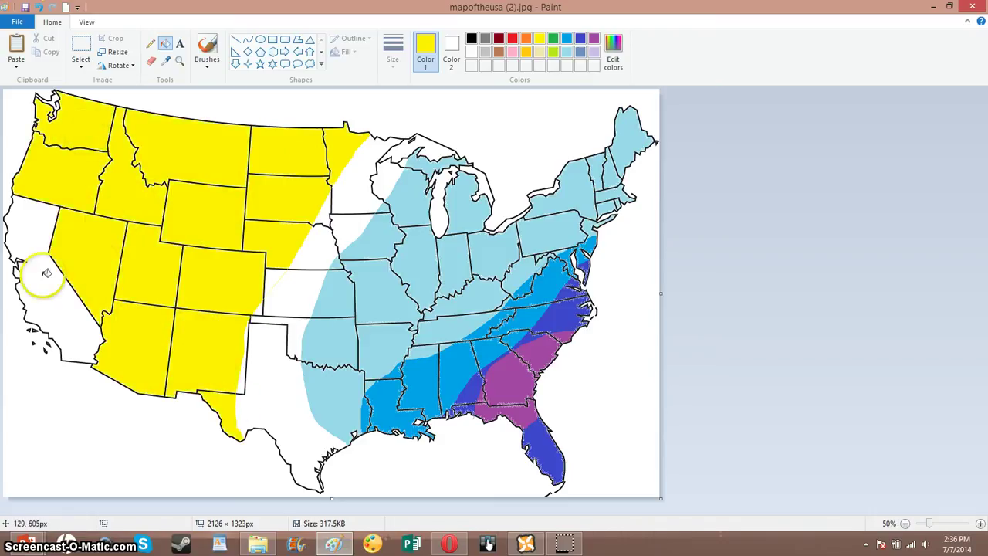
left_click(43, 271)
left_click(275, 287)
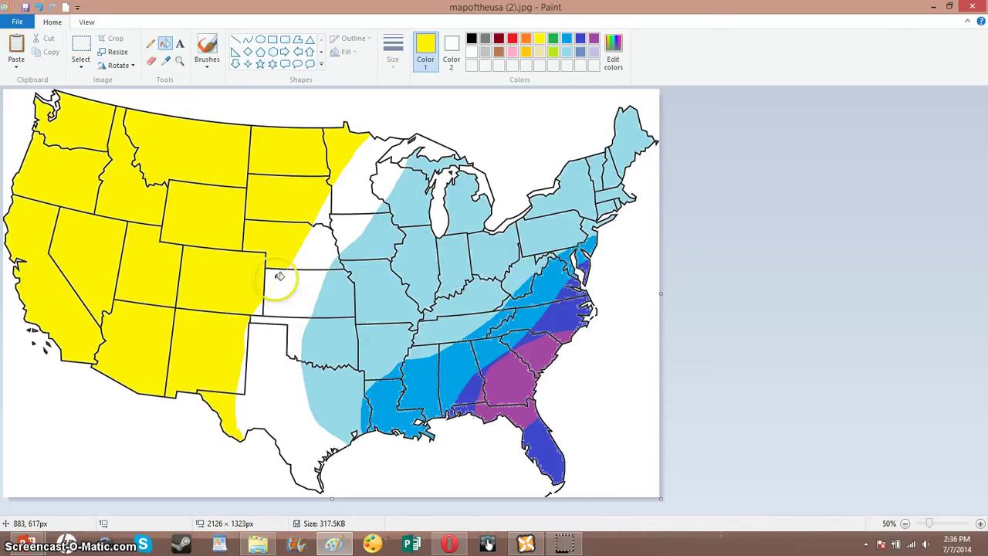
- Switch to the Pencil tool for drawing another boundary line
left_click(150, 44)
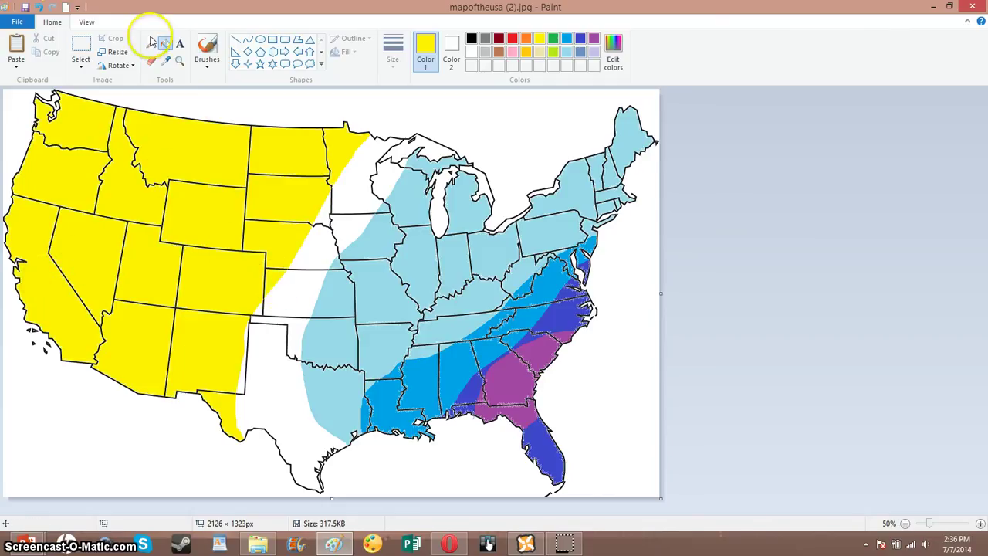